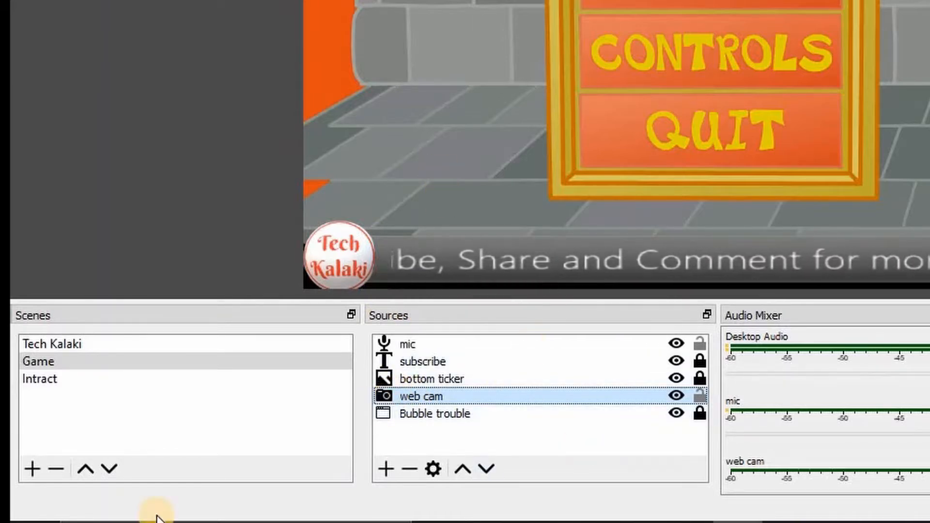
# Switch repeatedly among the Tech Kalaki, Game and Intract scenes to check how each looks, finishing on Game
pyautogui.click(37, 378)
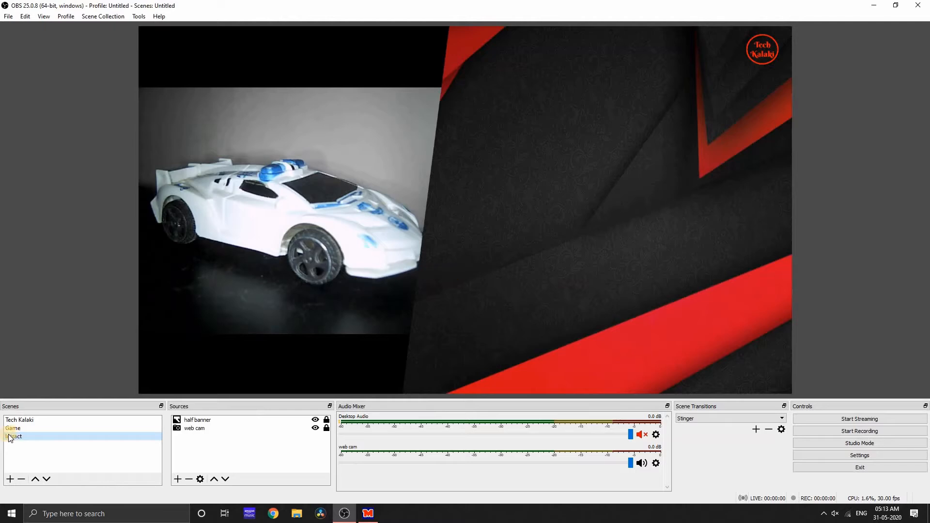
pyautogui.click(20, 420)
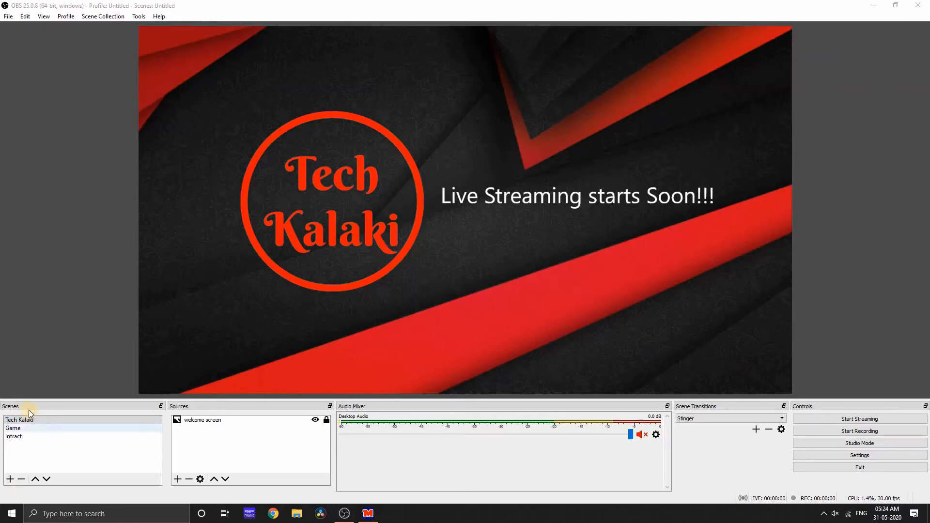
pyautogui.click(19, 420)
pyautogui.click(19, 430)
pyautogui.click(19, 436)
pyautogui.click(20, 427)
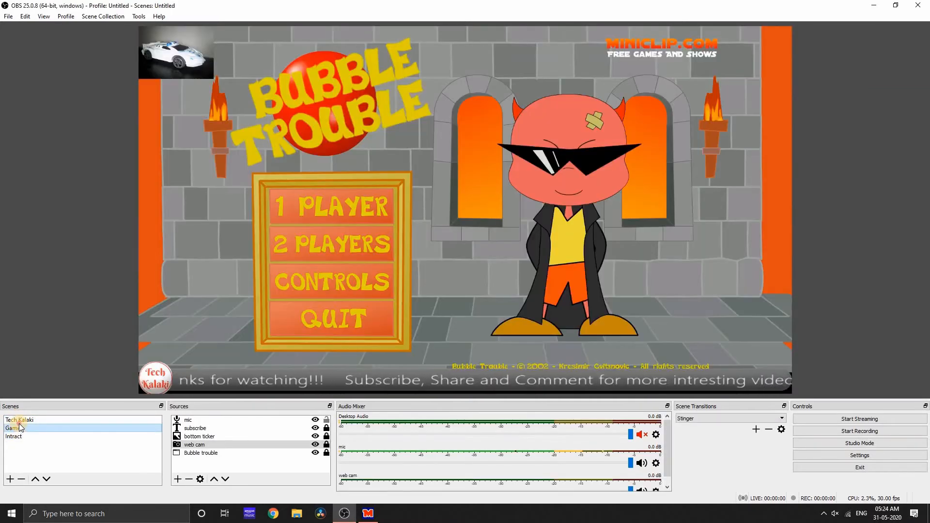
pyautogui.click(20, 420)
pyautogui.click(19, 428)
pyautogui.click(19, 437)
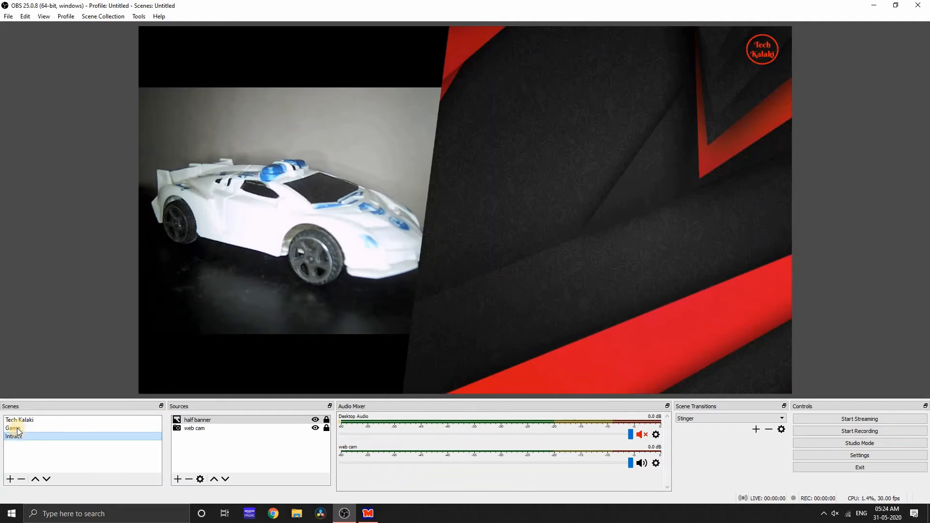
pyautogui.click(19, 428)
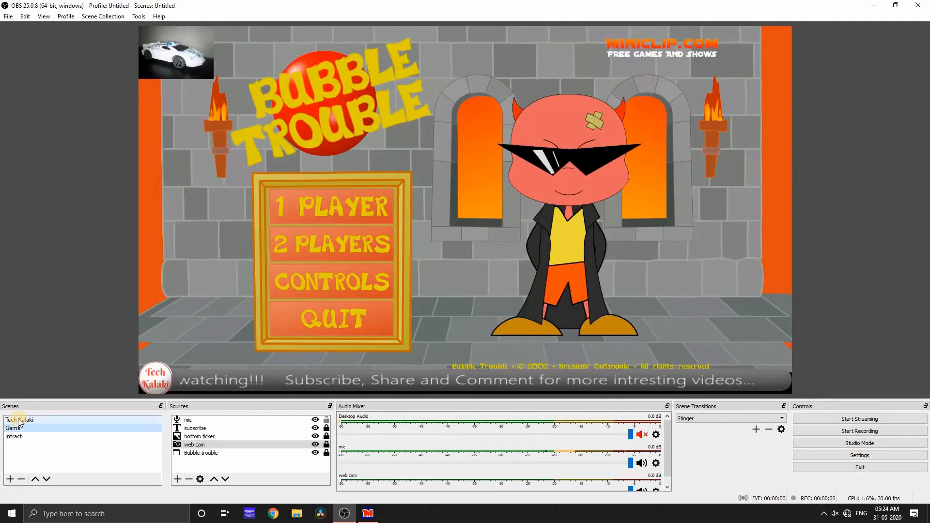
pyautogui.click(29, 421)
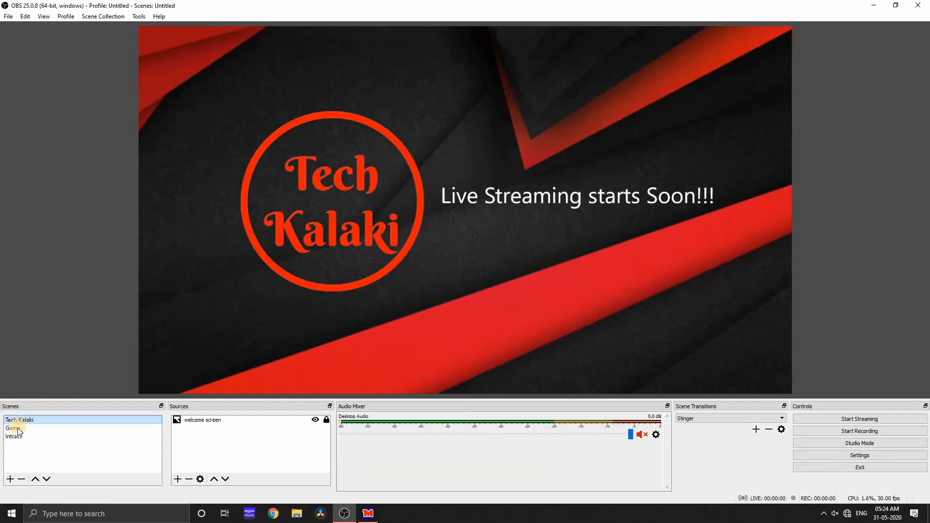
pyautogui.click(20, 429)
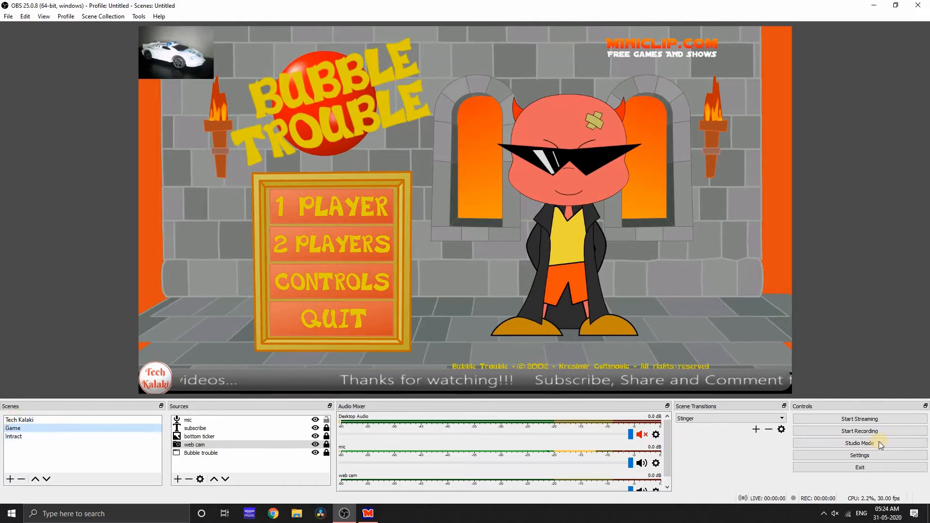
# Turn on Studio Mode and transition the Tech Kalaki scene to the program output
pyautogui.click(860, 443)
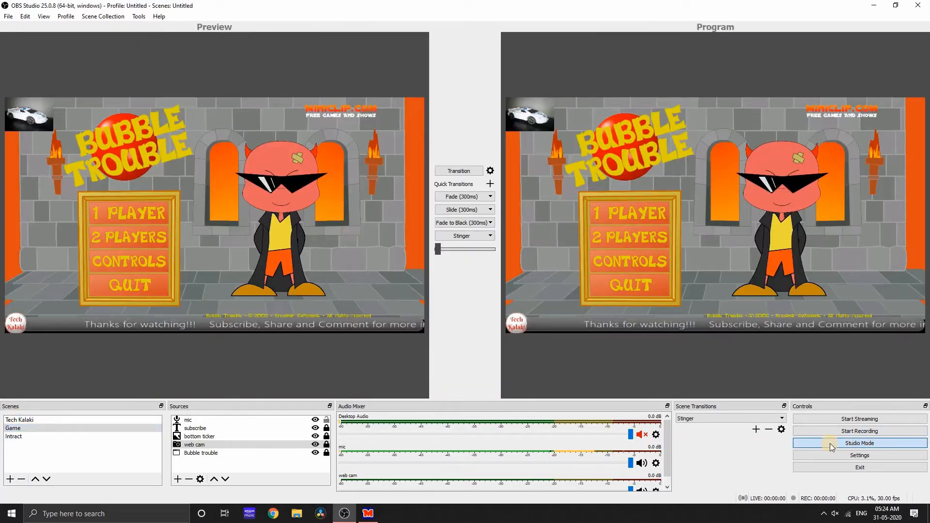
pyautogui.click(25, 419)
pyautogui.click(456, 173)
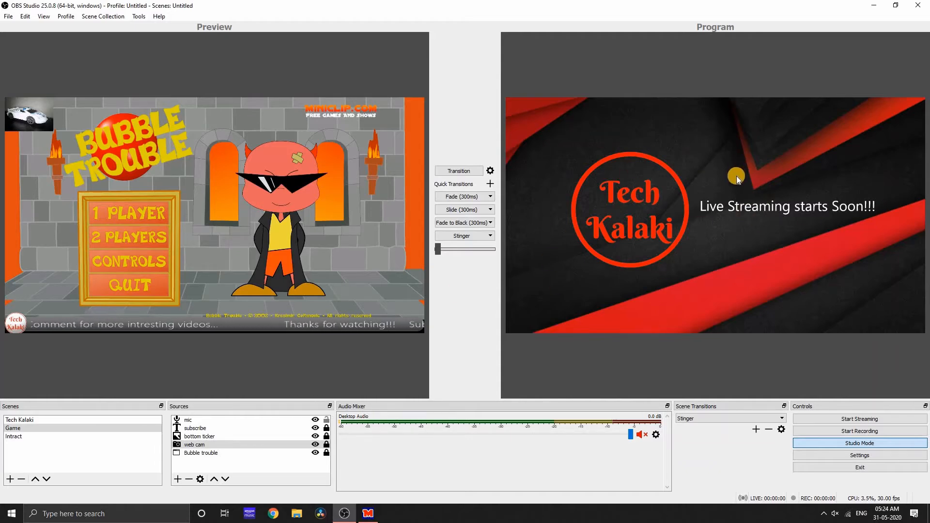
# Transition the Intract scene to the program output, followed by the Game scene
pyautogui.click(15, 437)
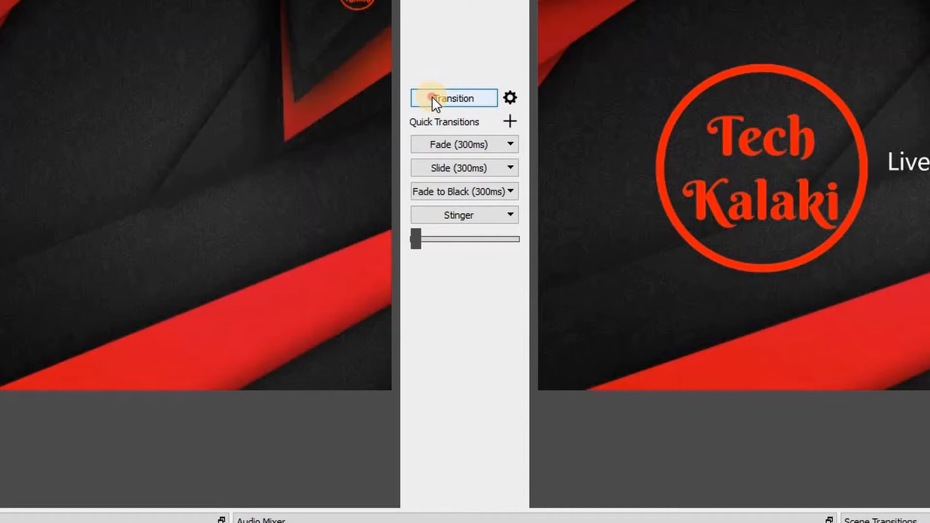
pyautogui.click(433, 98)
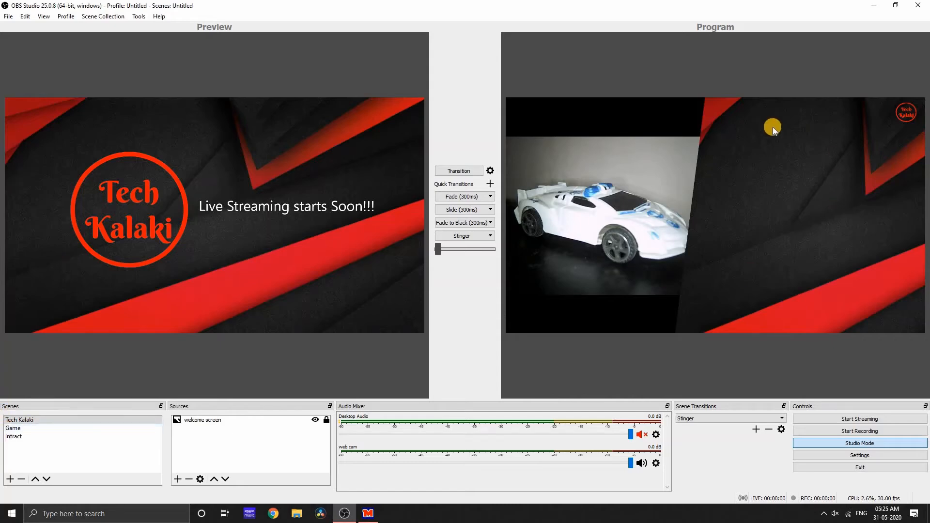
pyautogui.click(16, 429)
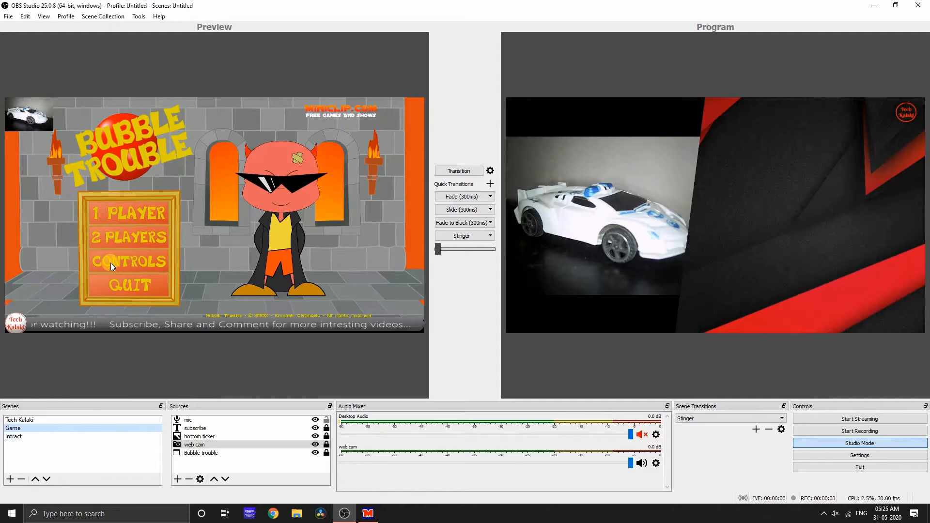
pyautogui.click(459, 170)
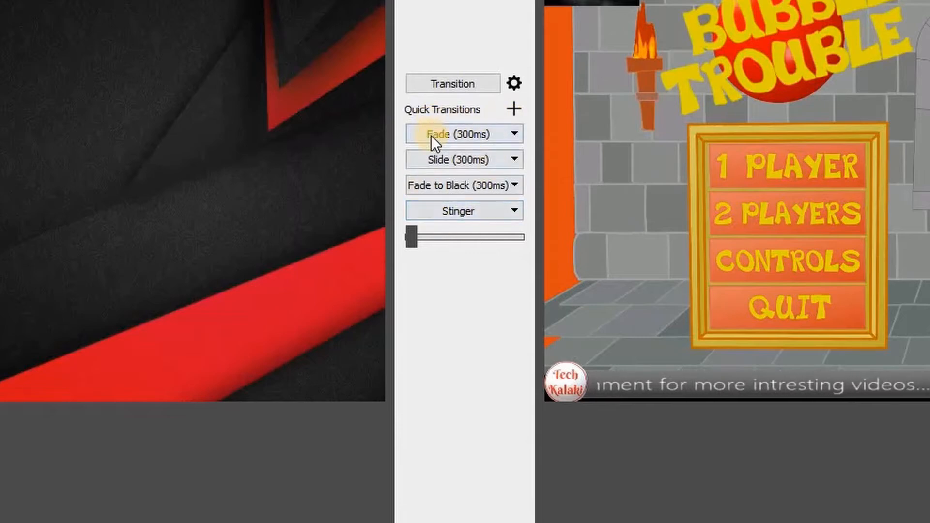
# Look over the quick transitions that can be added, send Intract to the program with Fade (300ms), and preview the Game scene
pyautogui.click(513, 108)
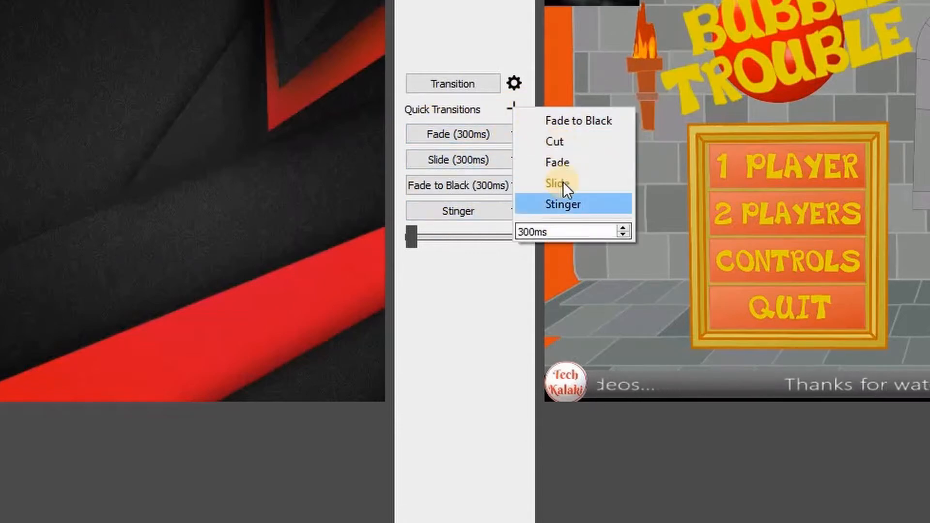
pyautogui.click(472, 286)
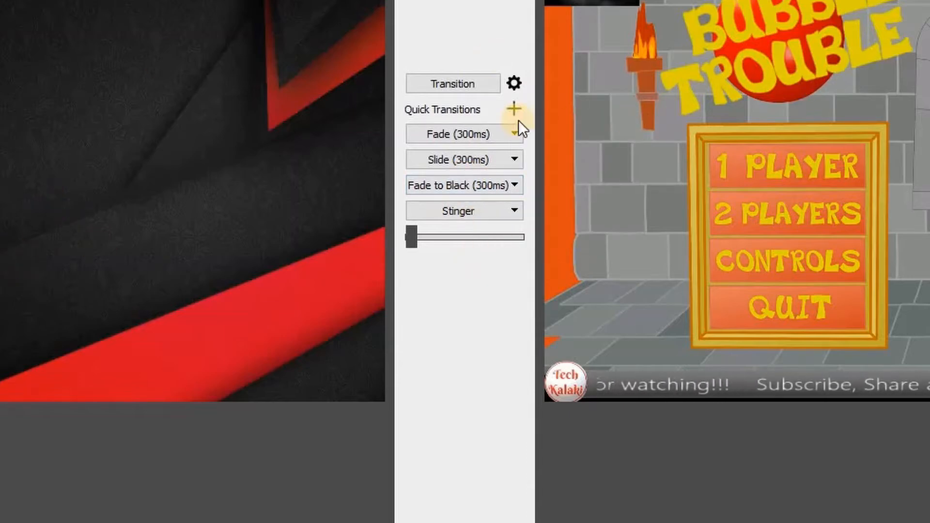
pyautogui.click(432, 134)
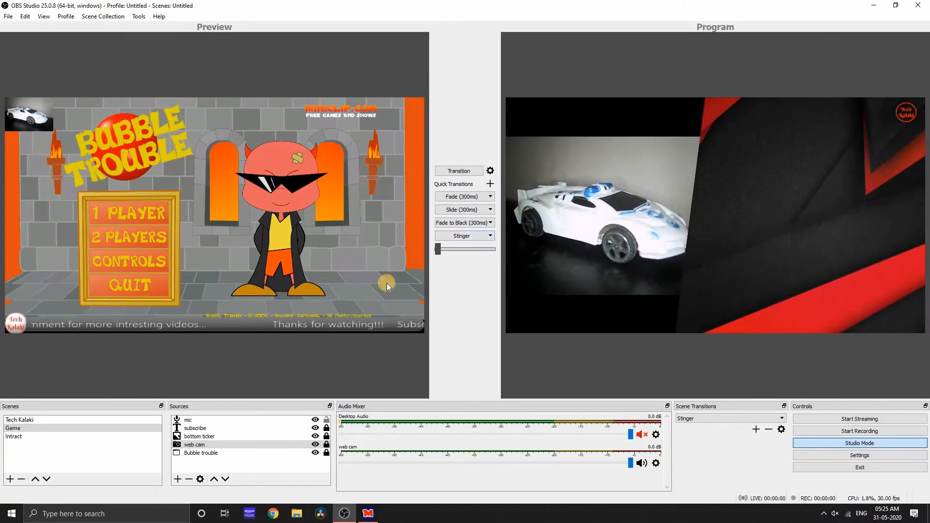
pyautogui.click(13, 428)
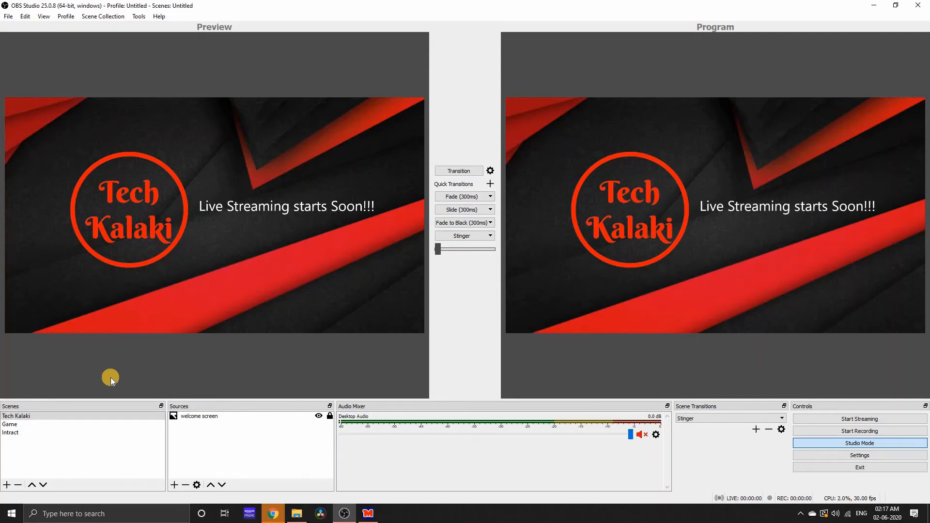
# Try to start streaming, then switch to Chrome and open YouTube's Stream Now Classic live dashboard
pyautogui.click(858, 418)
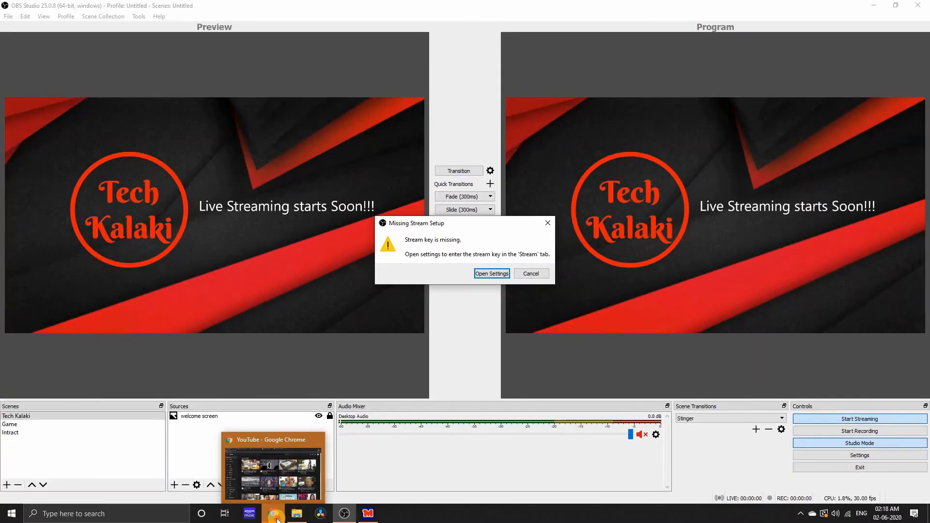
pyautogui.click(273, 513)
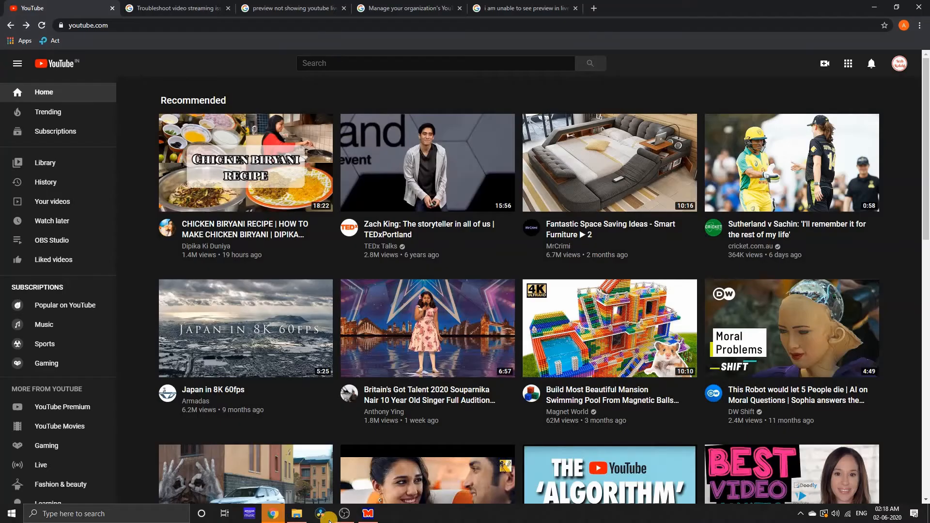
pyautogui.click(824, 67)
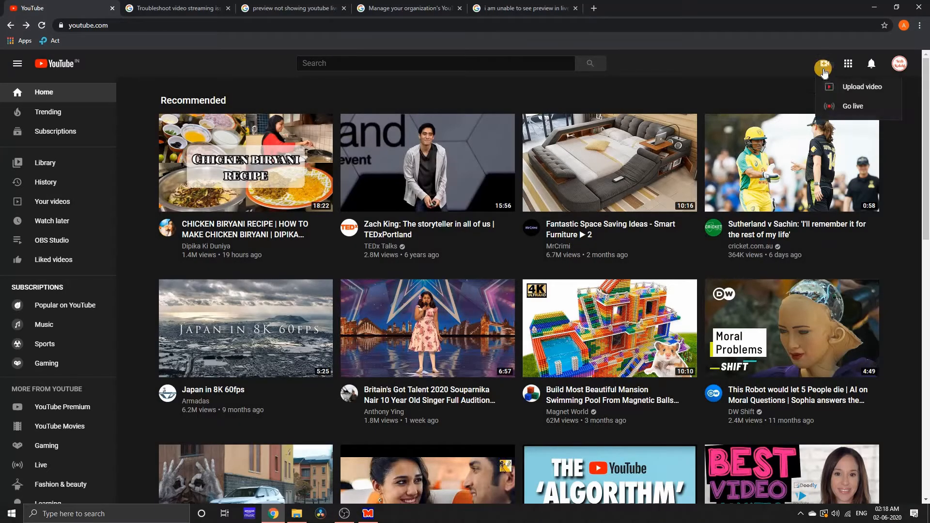
pyautogui.click(845, 106)
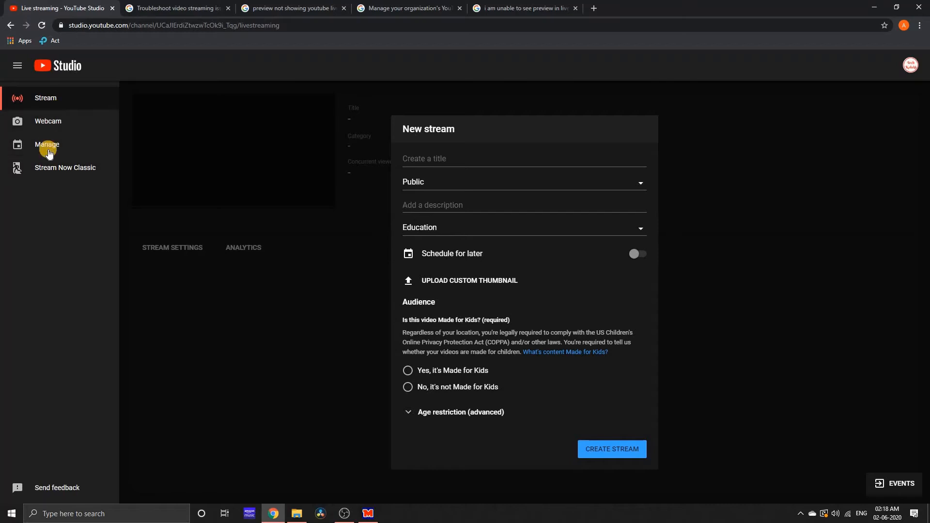
pyautogui.click(50, 168)
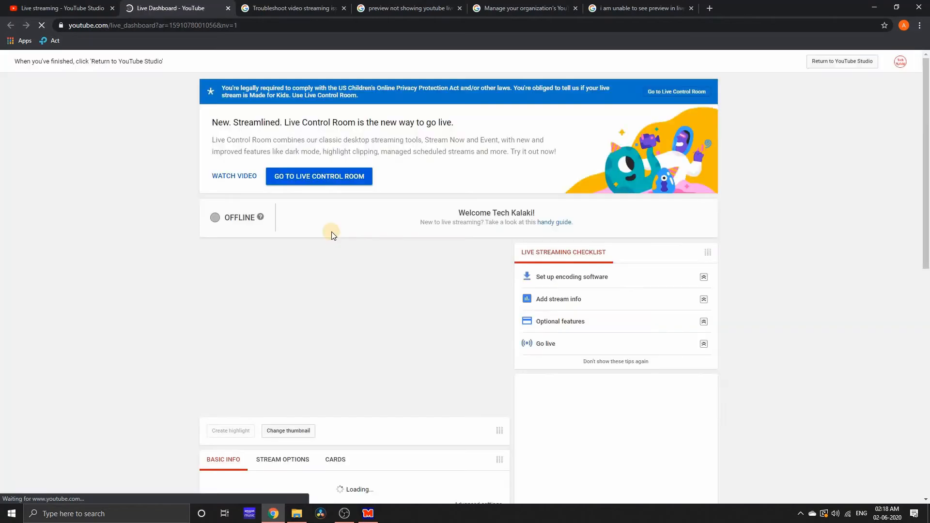
# Reveal the stream name/key in the dashboard's Encoder Setup, copy it and hide it again
pyautogui.scroll(-5, 313, 278)
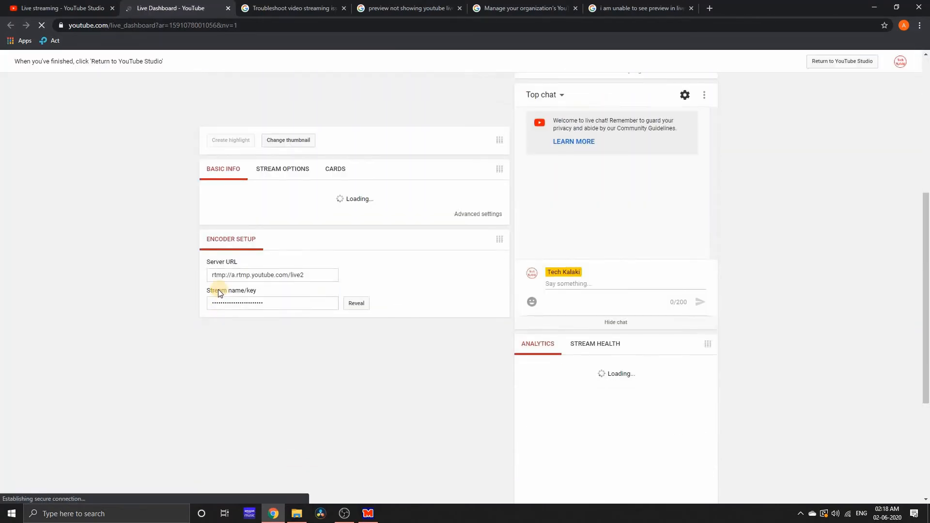
pyautogui.scroll(-10, 258, 353)
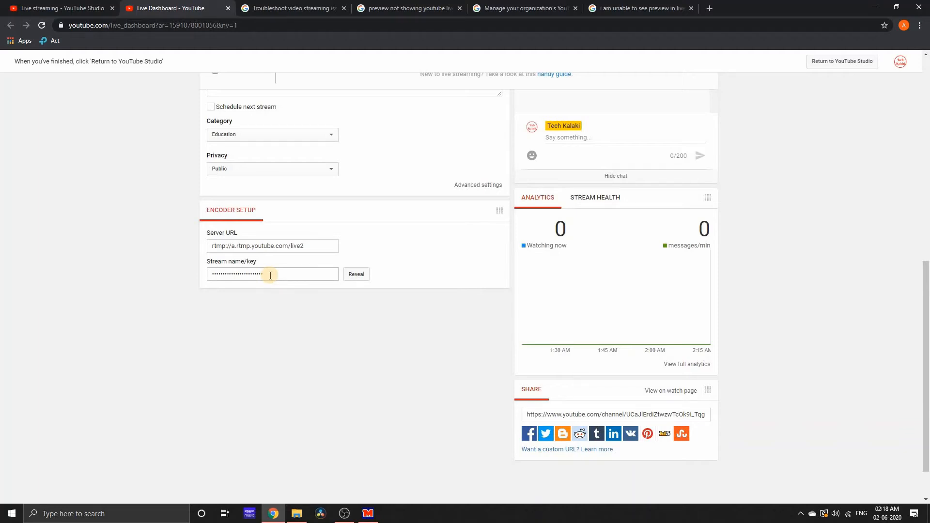
pyautogui.click(359, 276)
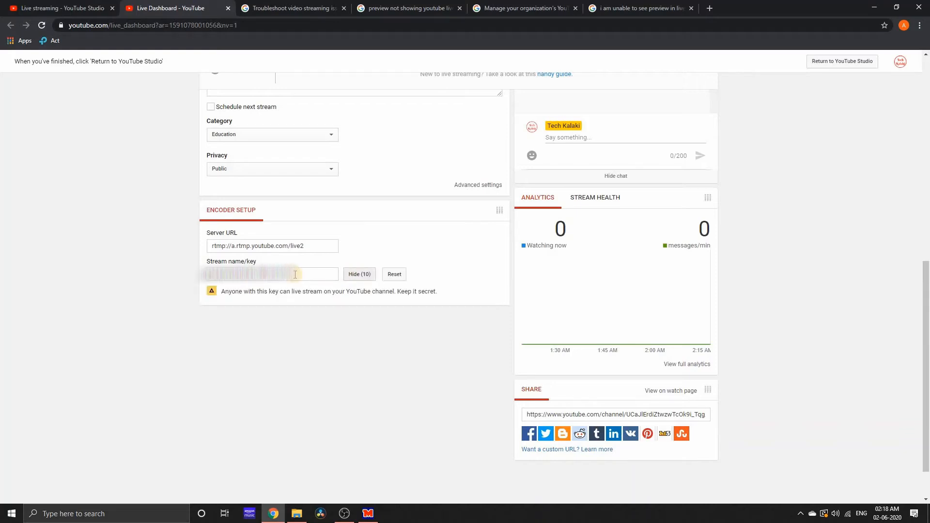
pyautogui.click(264, 276)
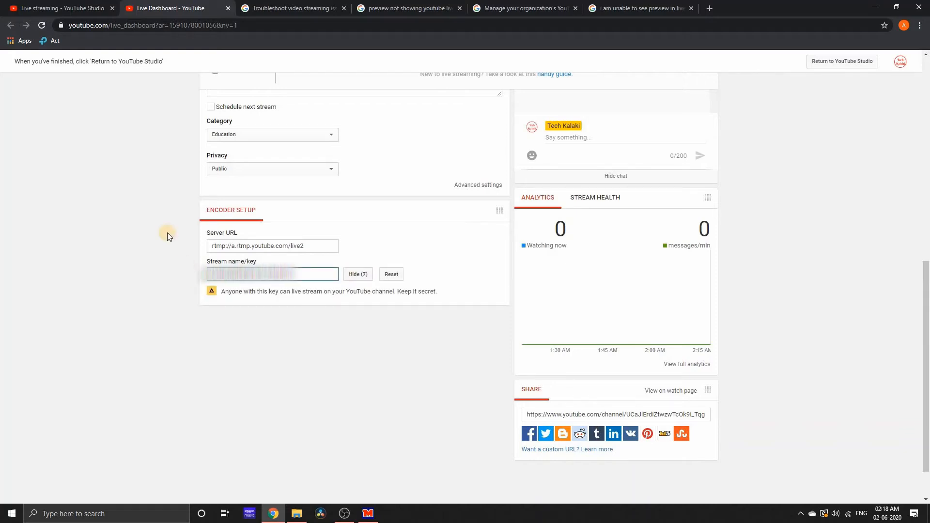
pyautogui.click(354, 276)
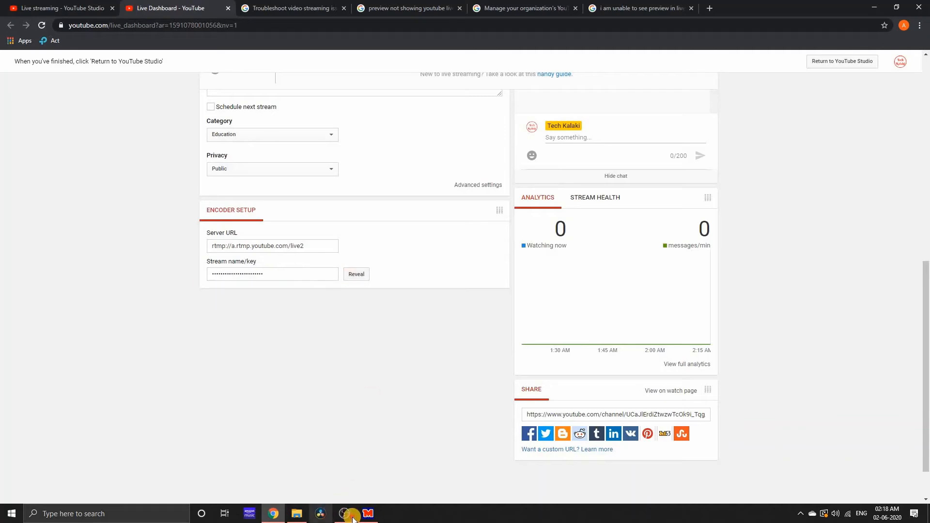
# Switch back to OBS, dismiss the missing stream key warning, and paste the YouTube stream key into the Stream settings and save
pyautogui.click(343, 513)
pyautogui.click(547, 223)
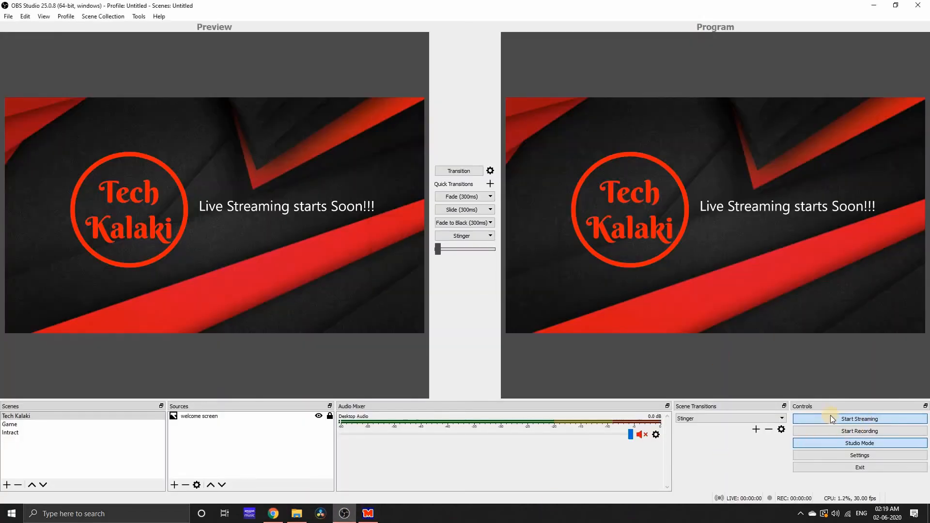
pyautogui.click(844, 455)
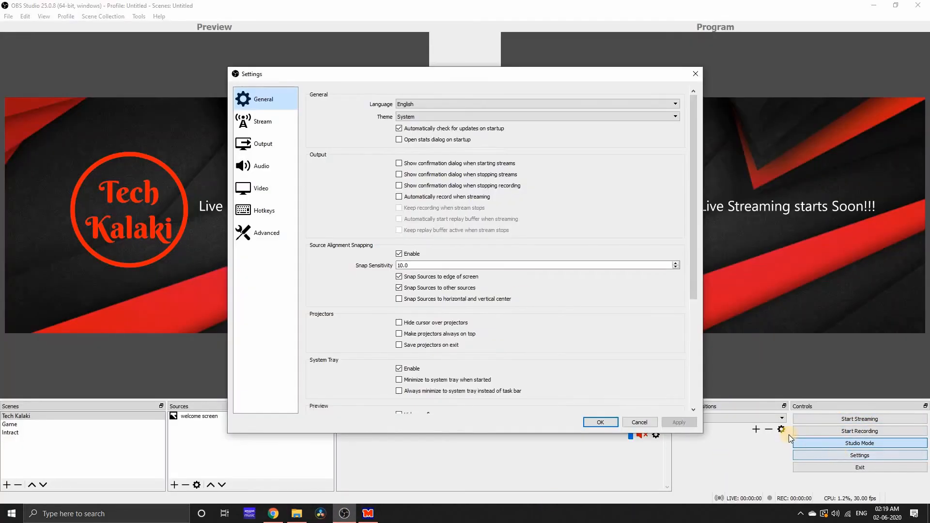
pyautogui.click(252, 118)
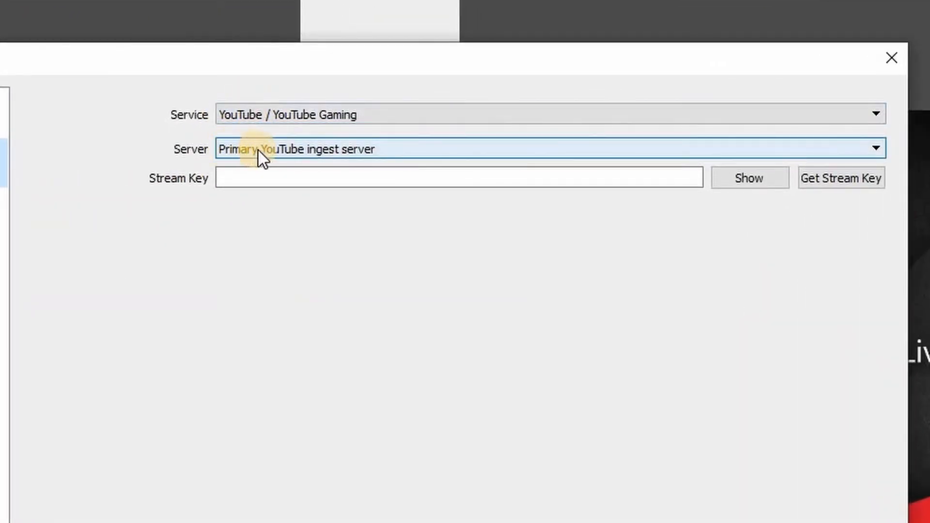
pyautogui.click(285, 176)
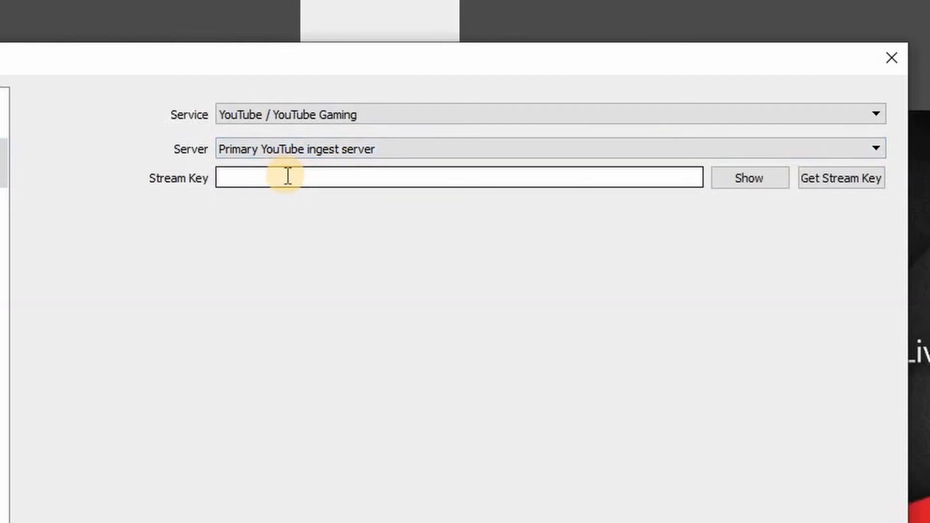
pyautogui.hotkey('ctrl', 'v')
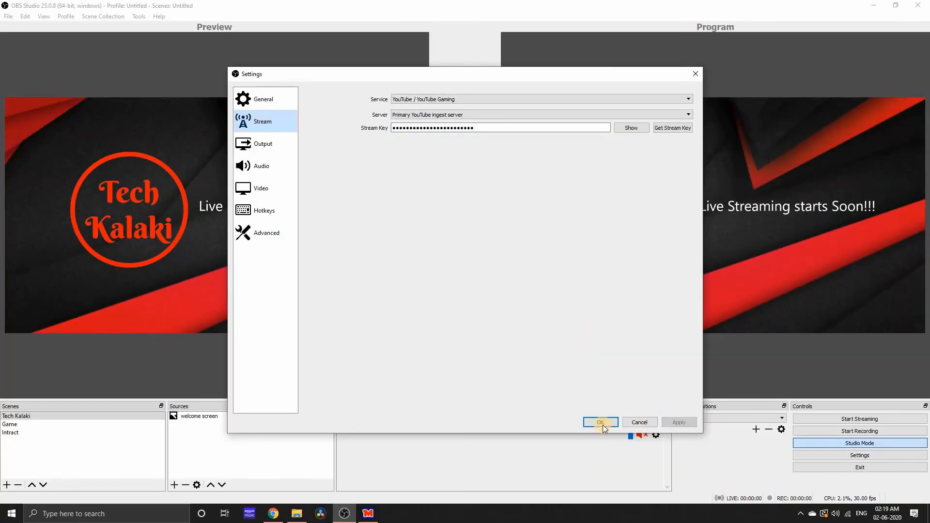
pyautogui.click(602, 425)
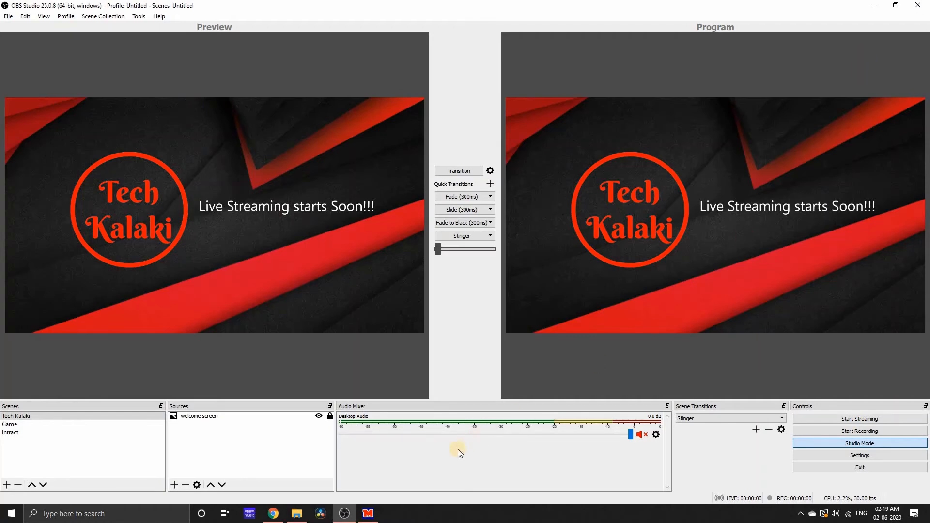
# Switch to the YouTube live dashboard in Chrome, go over the stream's basic info, and set its privacy to Unlisted
pyautogui.click(274, 516)
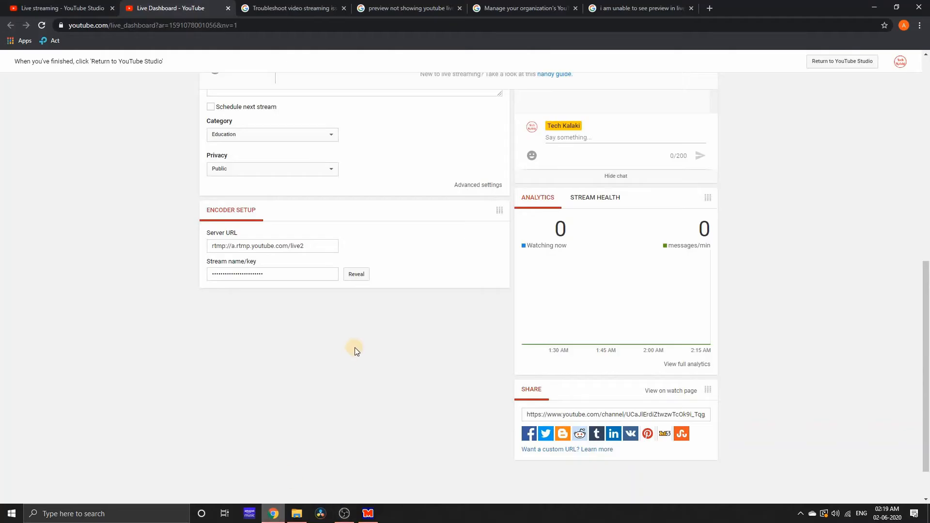
pyautogui.scroll(5, 354, 349)
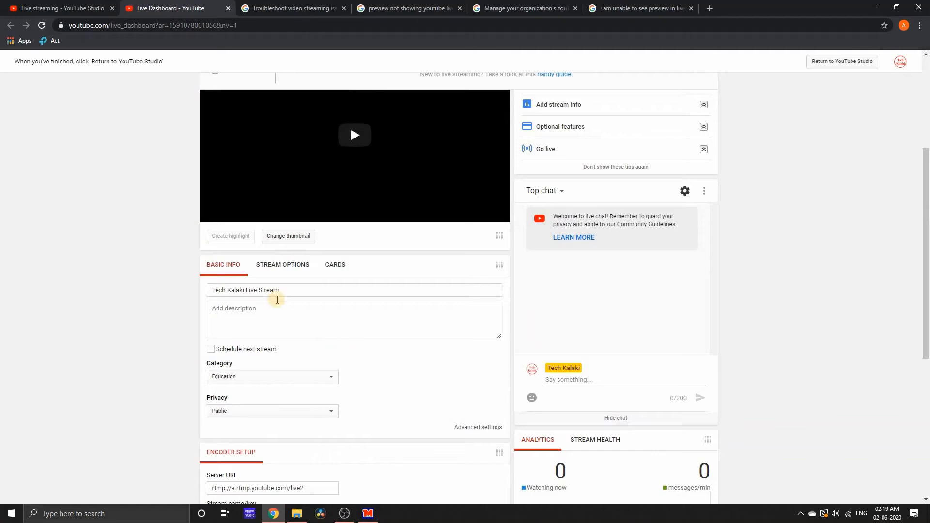
pyautogui.moveTo(296, 290); pyautogui.dragTo(183, 297)
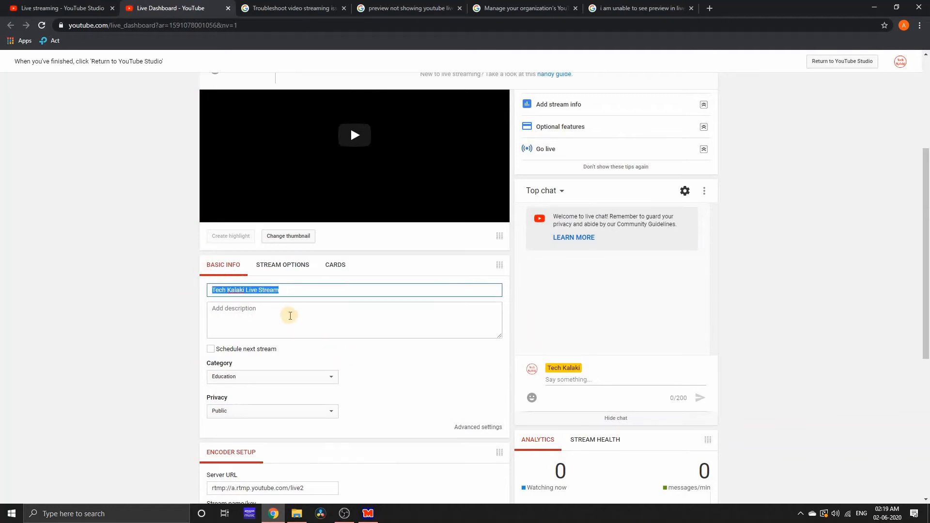
pyautogui.click(291, 314)
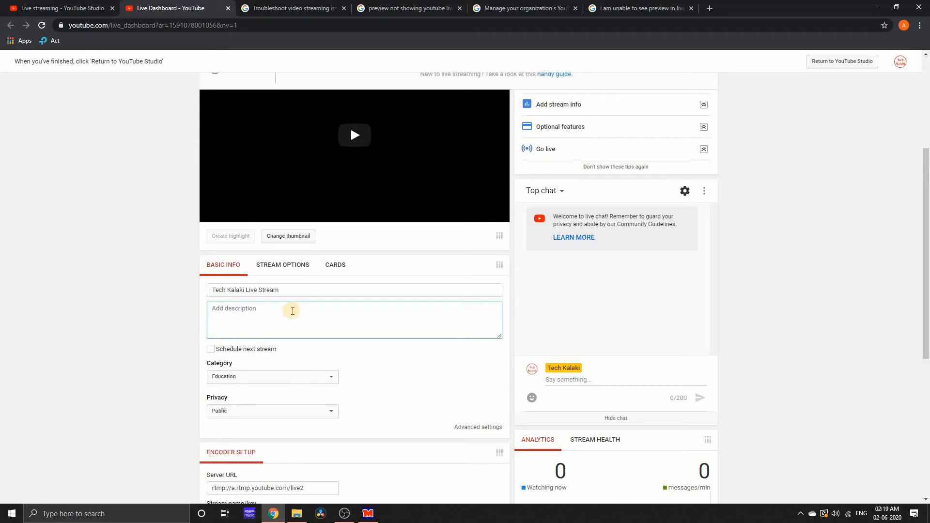
pyautogui.click(267, 415)
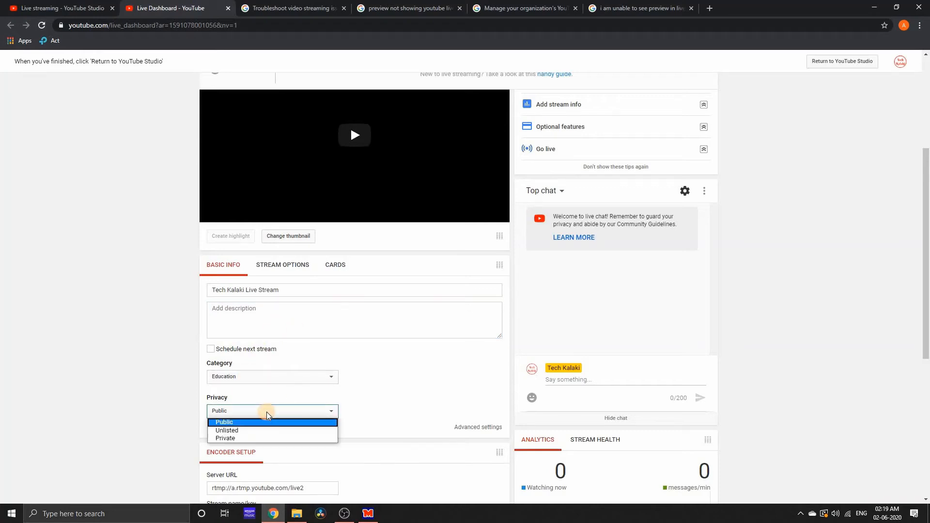
pyautogui.click(244, 431)
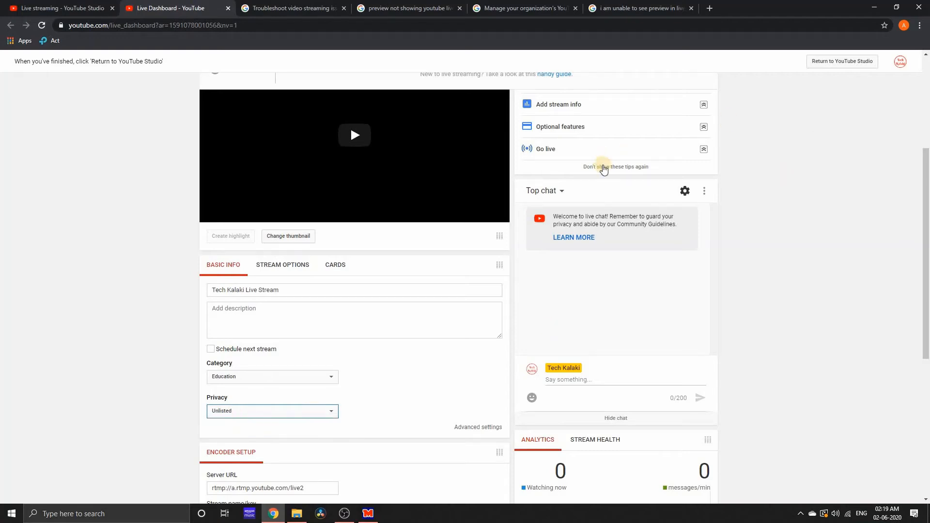
# Replace the stream title in the dashboard's basic info with "Demo streaming"
pyautogui.scroll(3, 602, 166)
pyautogui.scroll(-1, 384, 394)
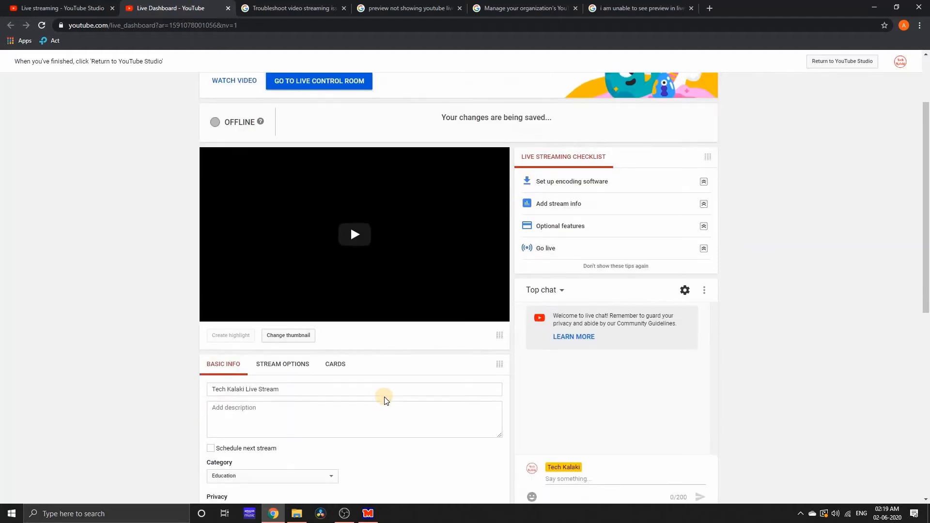
pyautogui.scroll(-1, 325, 411)
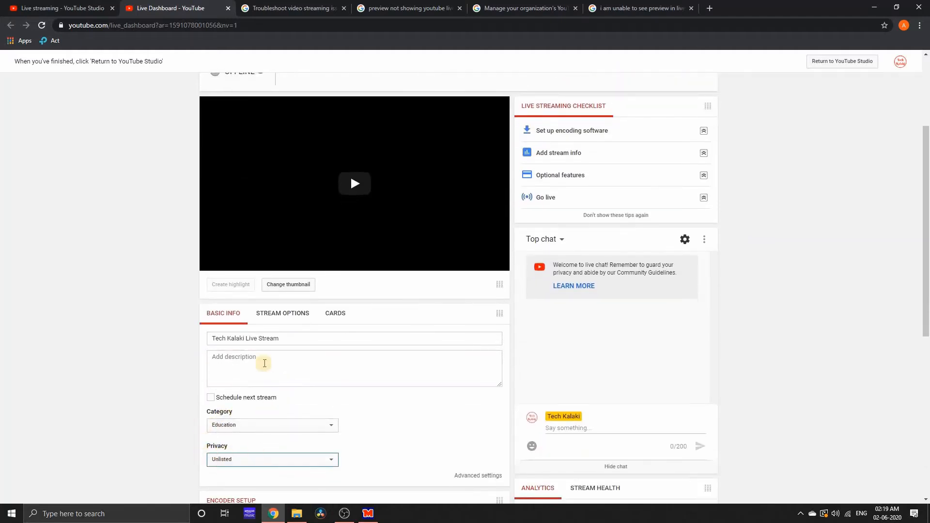
pyautogui.moveTo(290, 338); pyautogui.dragTo(139, 330)
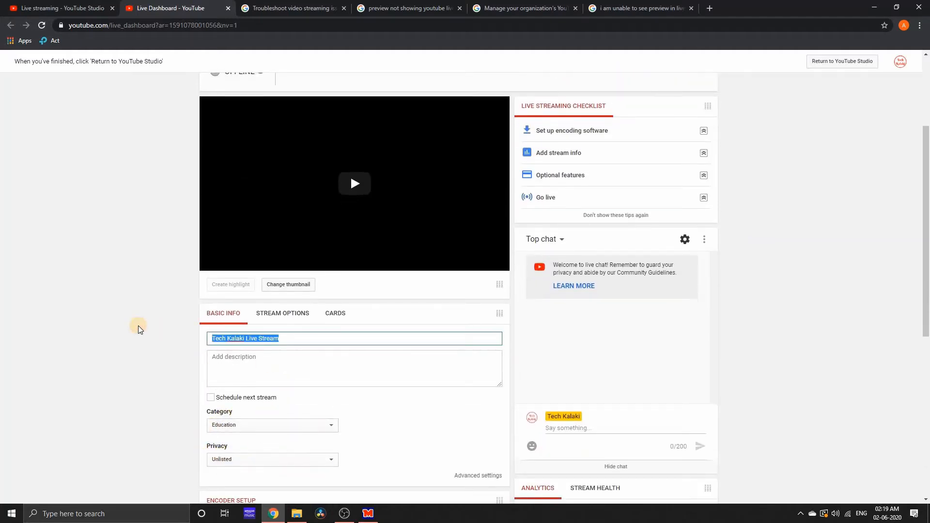
pyautogui.write('Demo streamin')
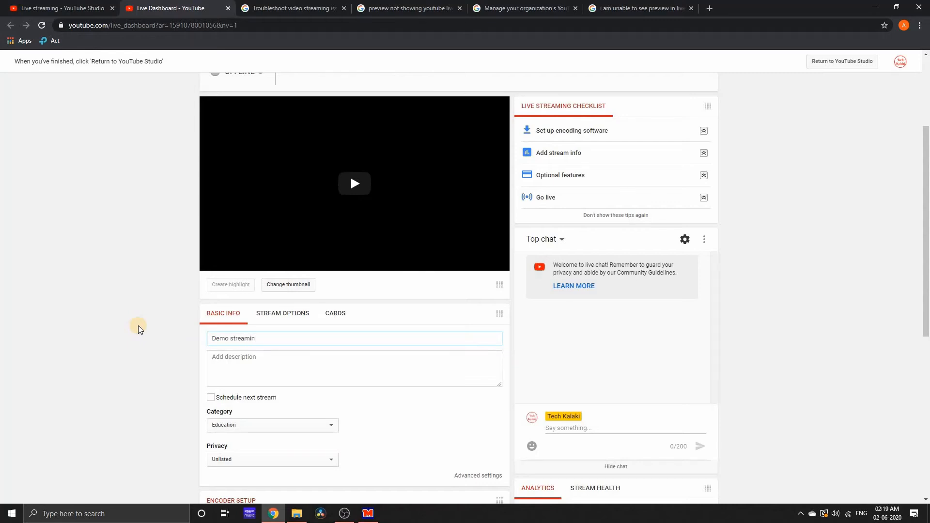
pyautogui.press('BackSpace')
pyautogui.press('BackSpace')
pyautogui.write('g')
pyautogui.scroll(-2, 173, 367)
pyautogui.scroll(3, 199, 367)
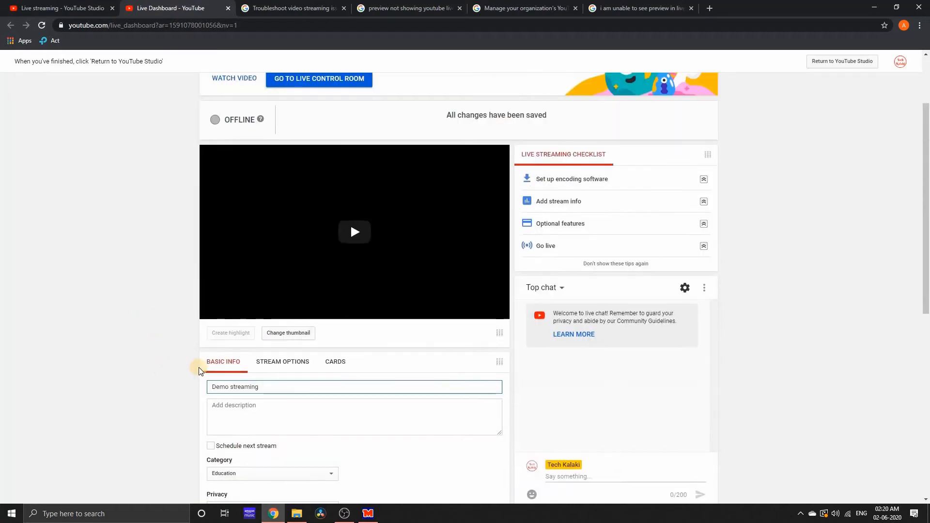
pyautogui.scroll(-4, 198, 367)
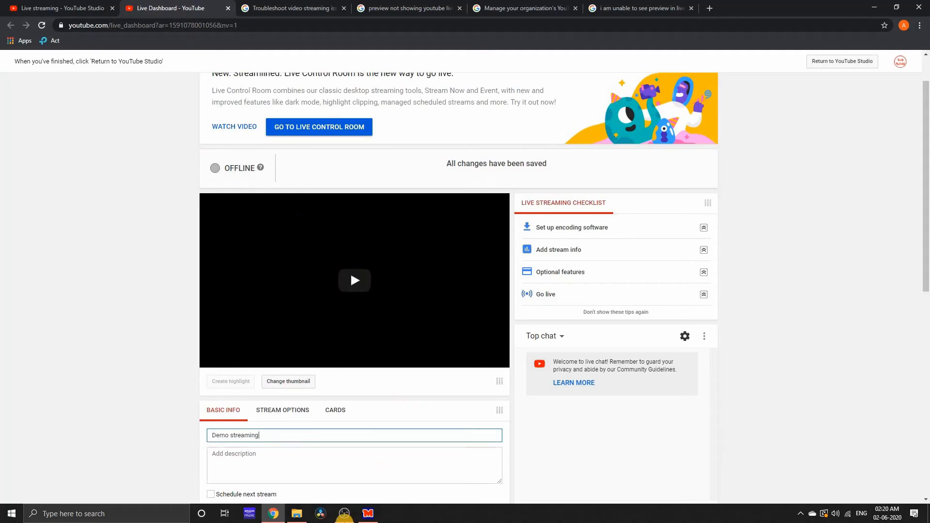
# Switch to OBS and start streaming, then return to the YouTube live dashboard in Chrome to check the stream status
pyautogui.click(344, 514)
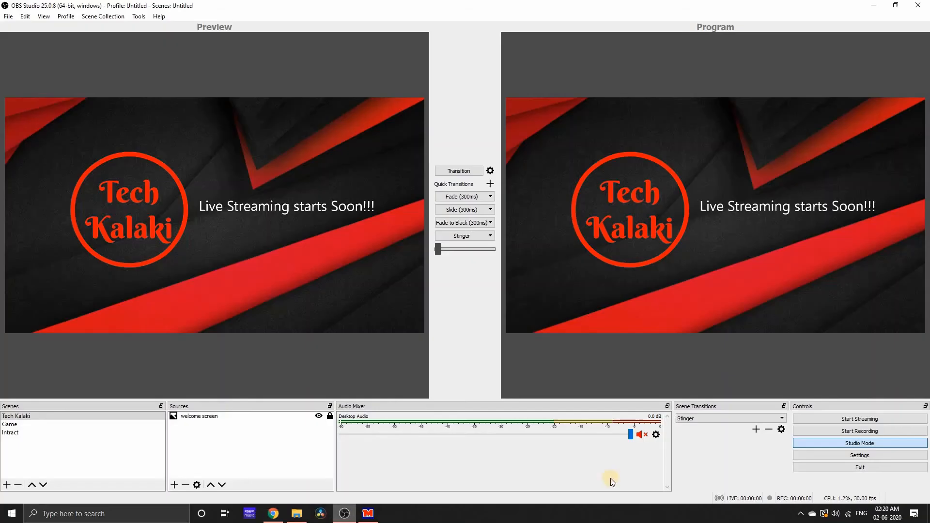
pyautogui.click(882, 418)
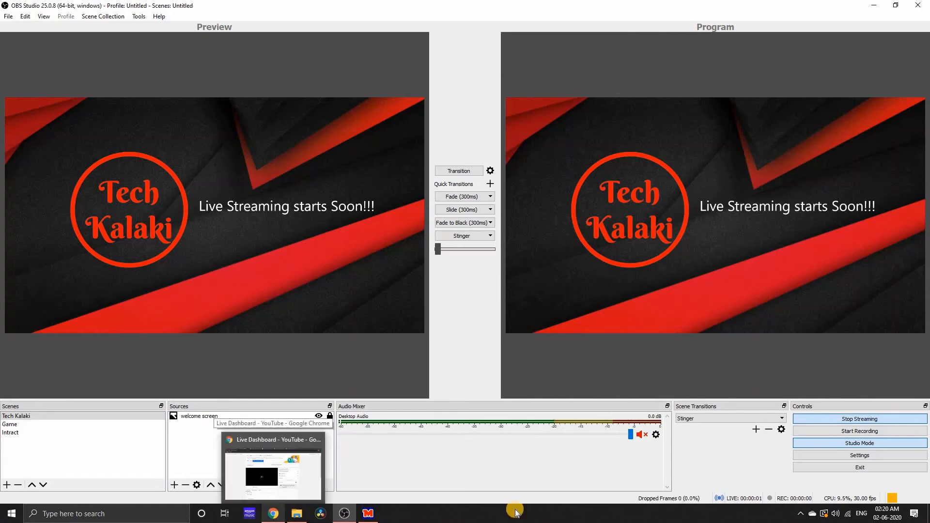
pyautogui.click(273, 513)
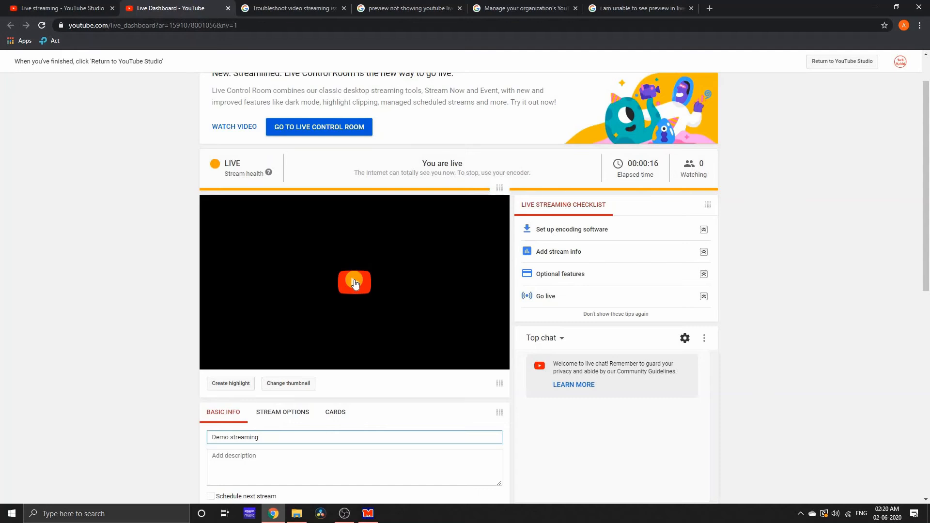
pyautogui.scroll(1, 355, 283)
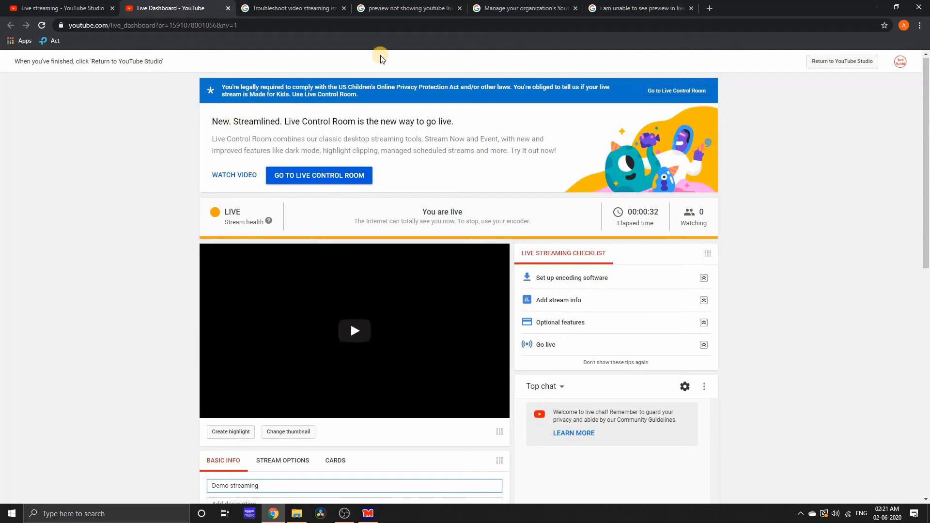
# Switch back to OBS, preview the Game scene and transition it to the program
pyautogui.click(345, 513)
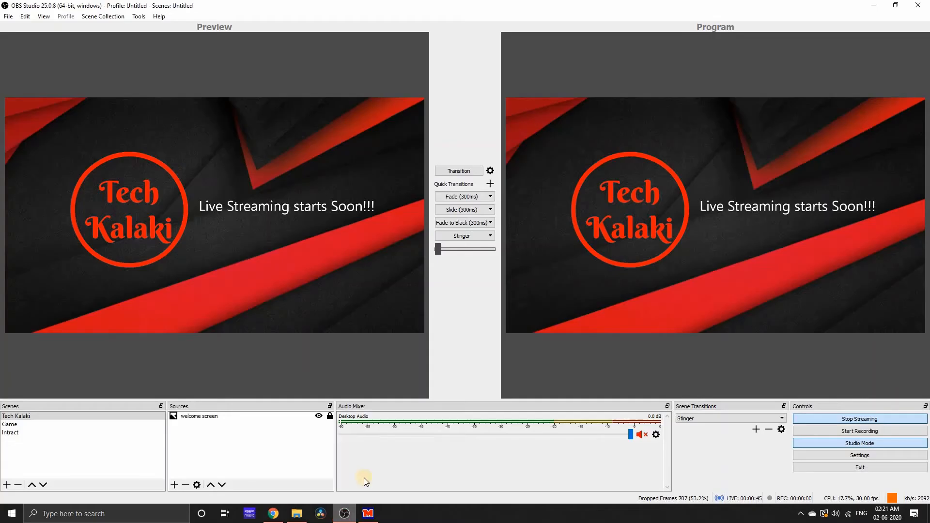
pyautogui.click(10, 424)
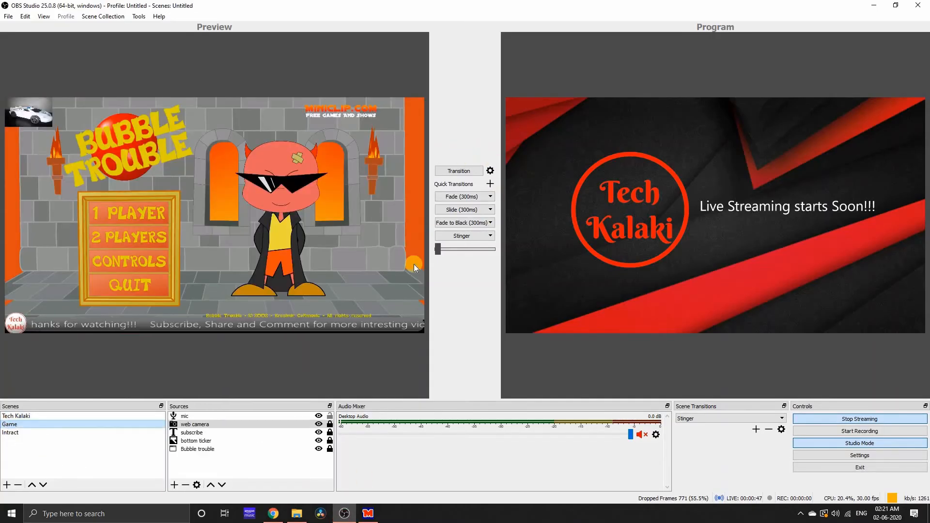
pyautogui.click(458, 171)
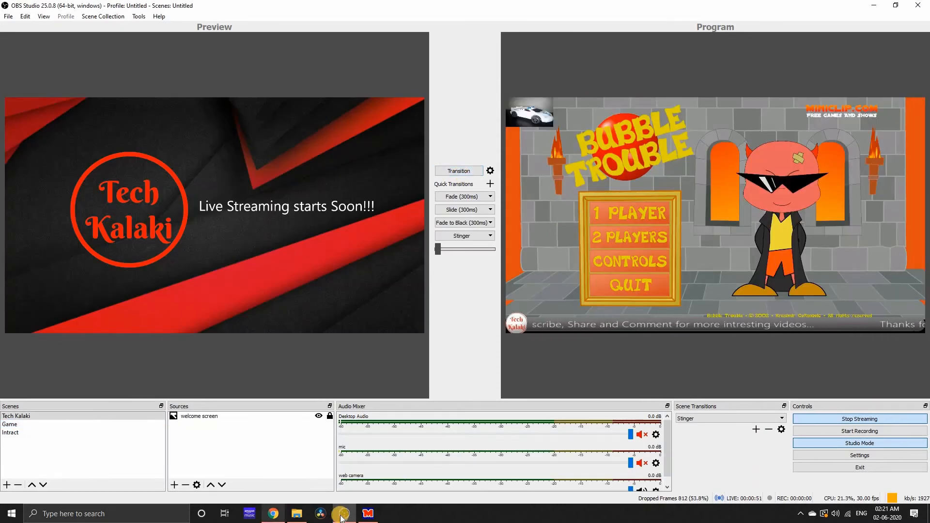
# Switch to the Bubble Trouble game, start a one-player game and move the character around to play on stream
pyautogui.click(367, 514)
pyautogui.click(220, 265)
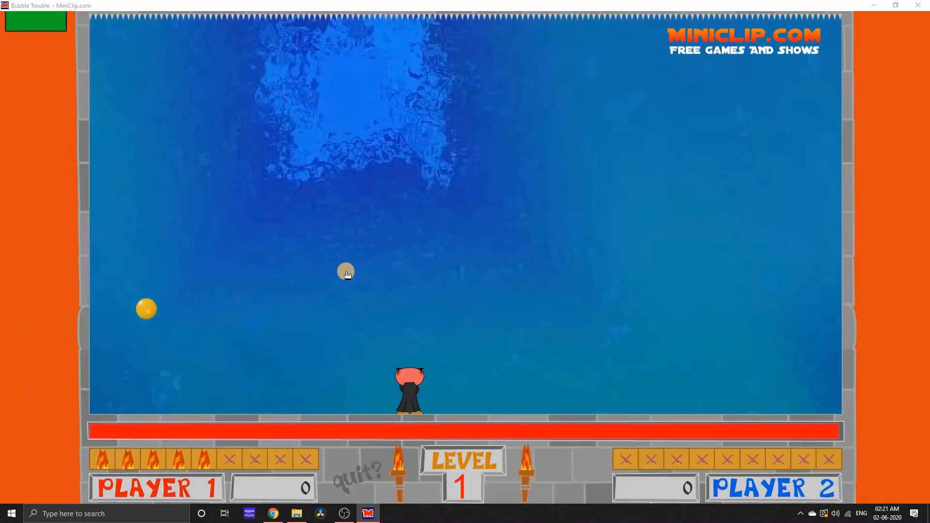
pyautogui.press('Left')
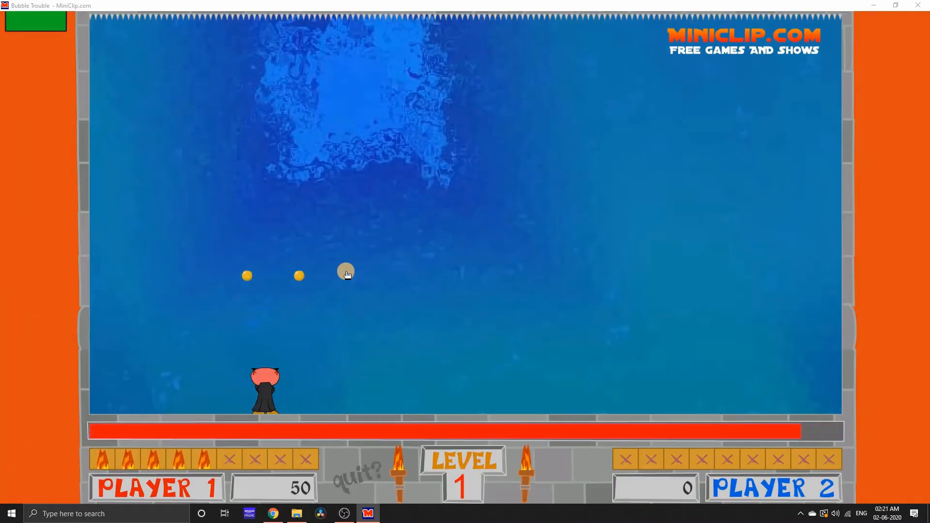
pyautogui.press('Right')
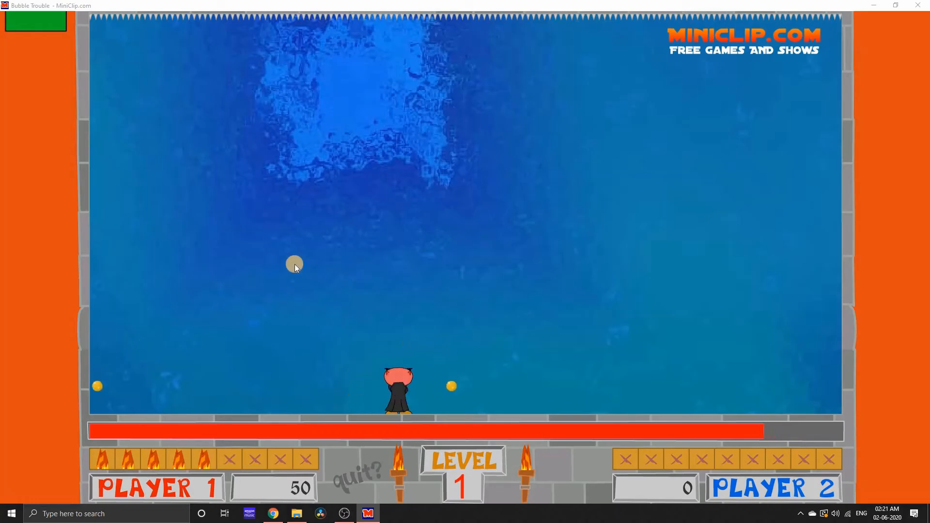
pyautogui.click(369, 515)
# Return to OBS, send the Intract scene to the program with Fade (300ms), and stop streaming
pyautogui.click(345, 514)
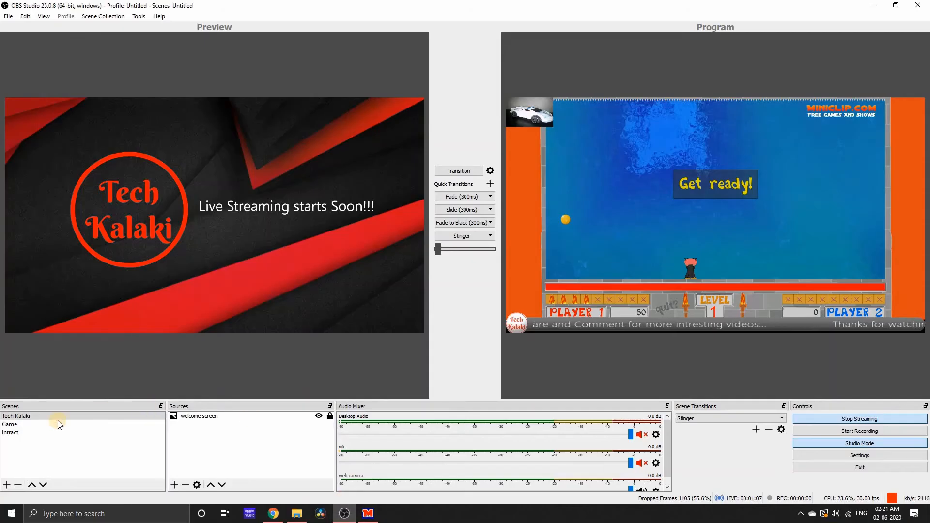
pyautogui.click(28, 432)
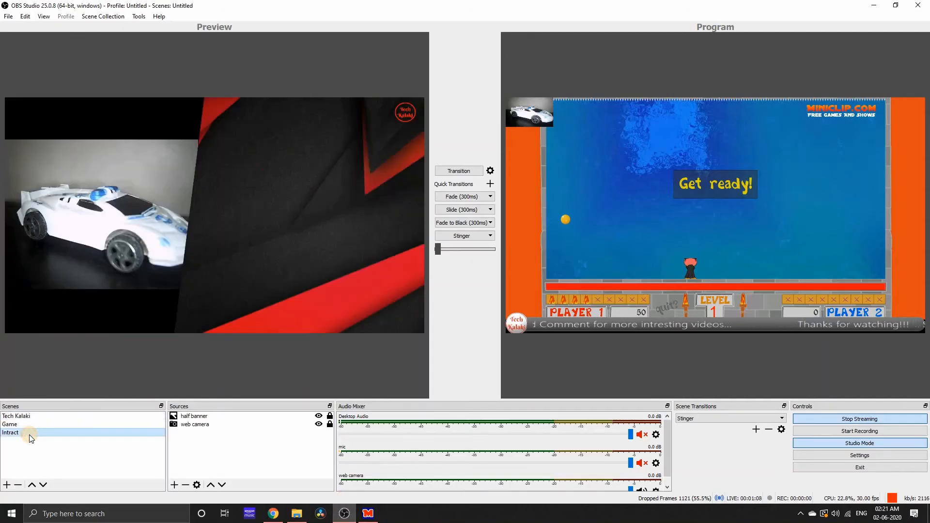
pyautogui.click(461, 198)
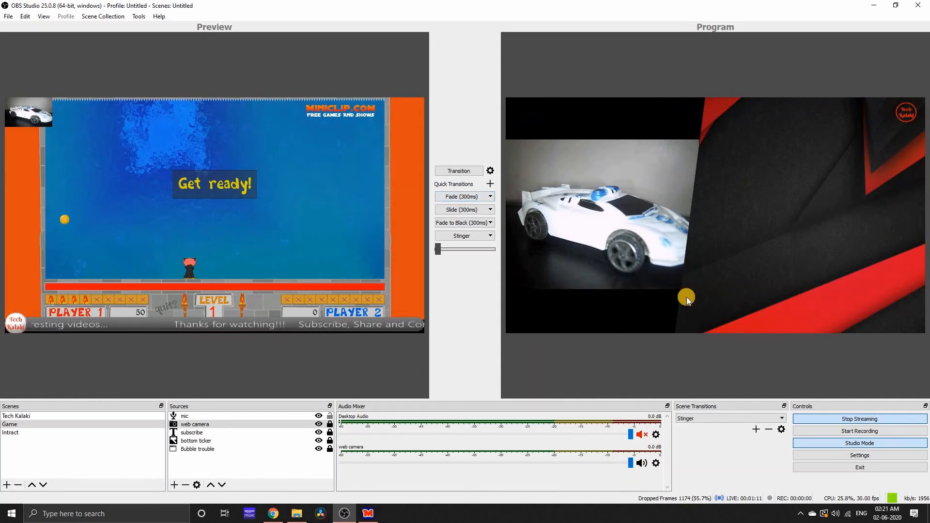
pyautogui.click(851, 420)
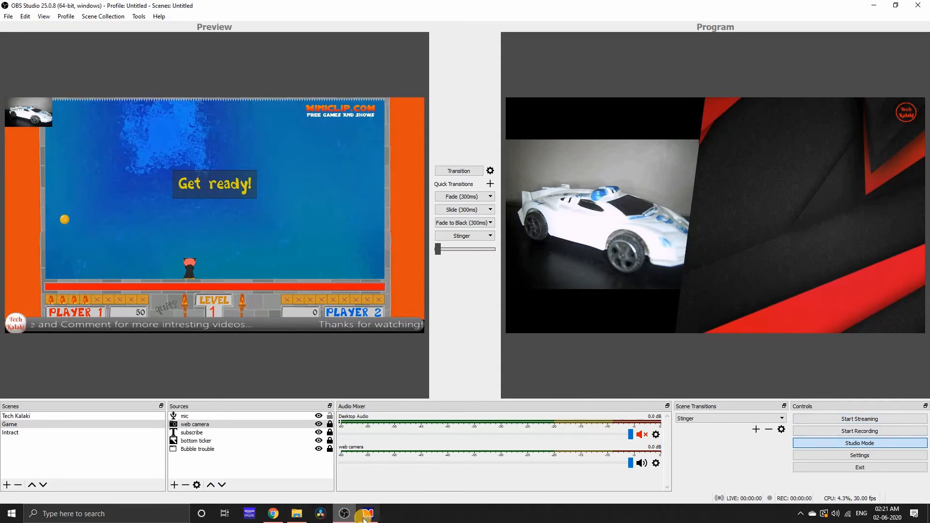
# Switch to Chrome and check the stream's status and elapsed time in the YouTube live dashboard
pyautogui.click(271, 515)
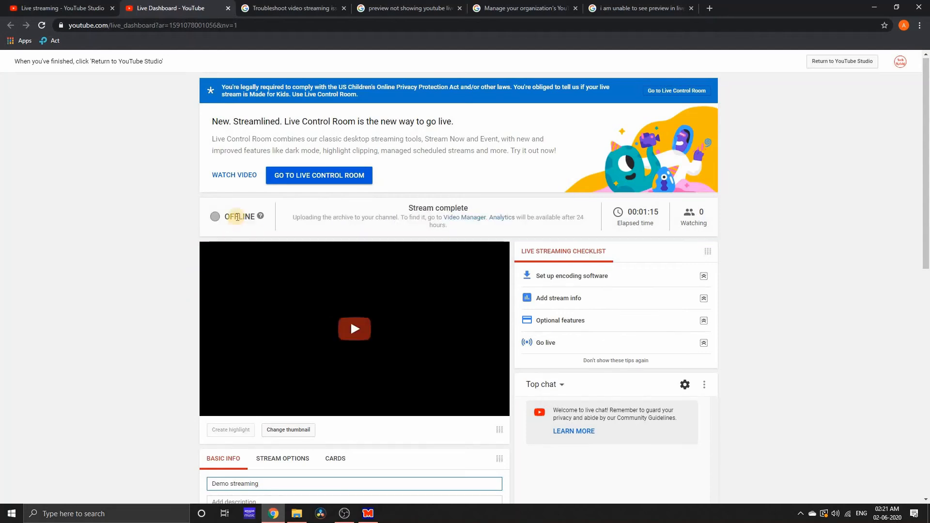
pyautogui.scroll(-1, 208, 328)
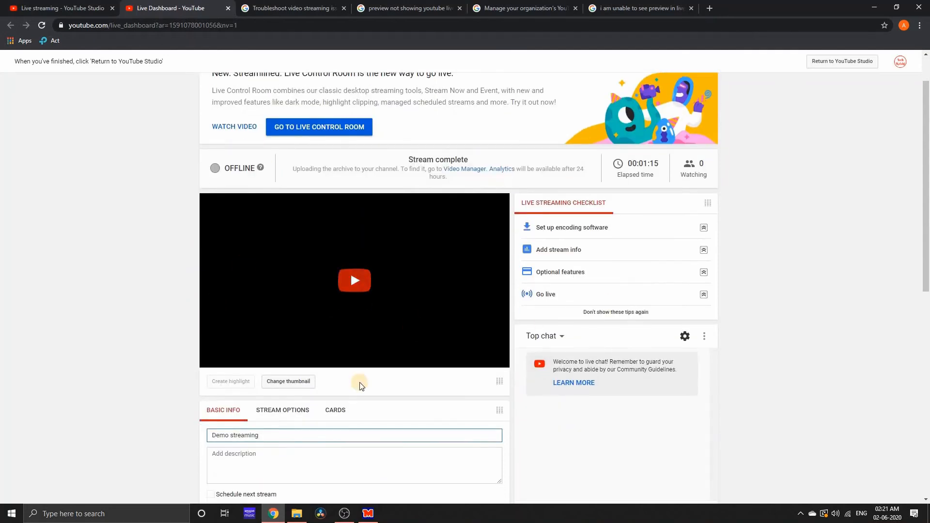
pyautogui.scroll(-2, 318, 394)
pyautogui.scroll(3, 318, 398)
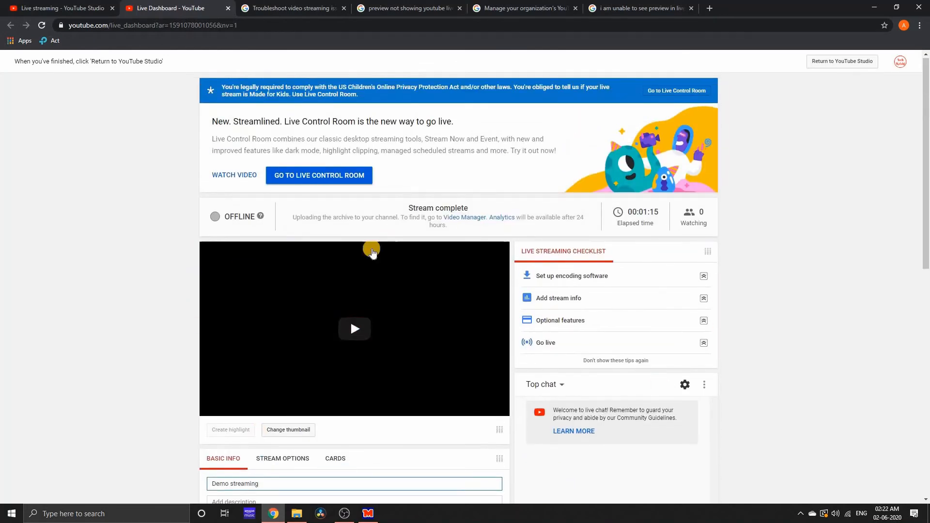
# Go to the YouTube Studio channel dashboard and open the list of the channel's live videos
pyautogui.click(58, 6)
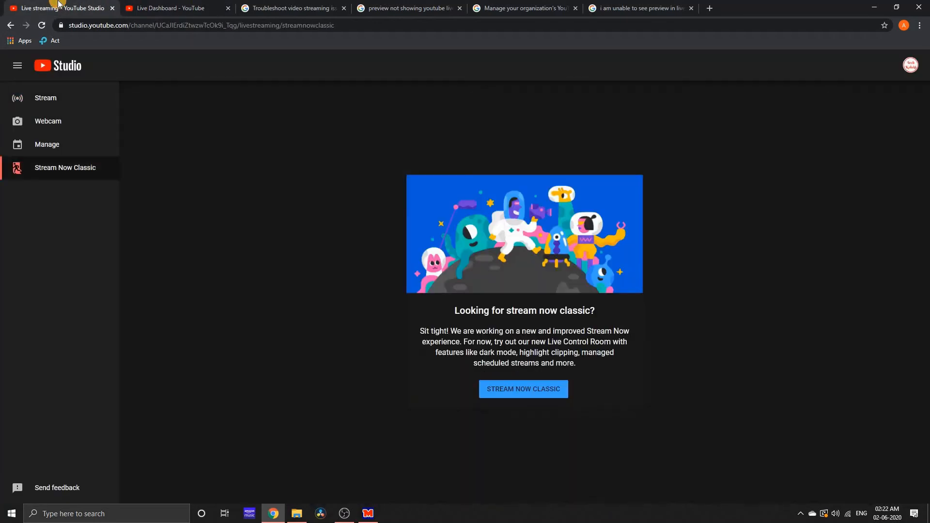
pyautogui.click(137, 8)
pyautogui.click(62, 9)
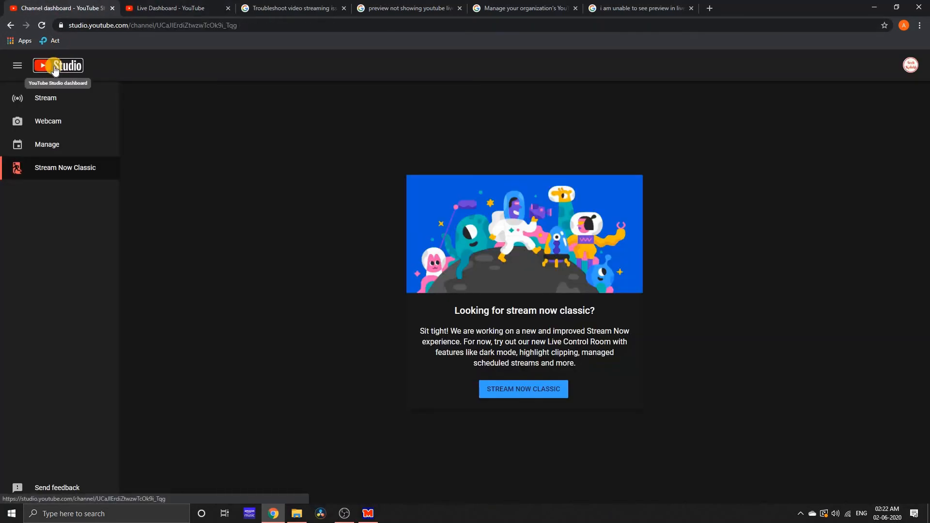
pyautogui.click(55, 69)
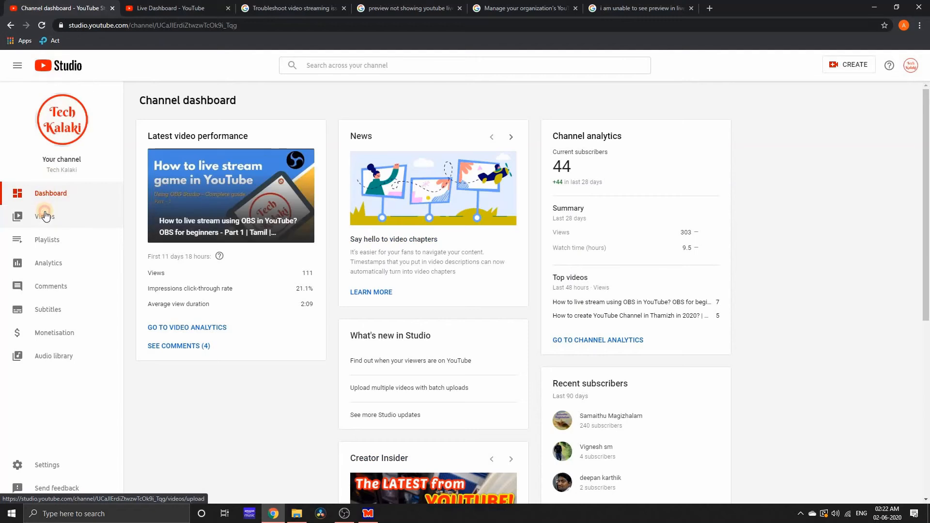
pyautogui.click(45, 216)
pyautogui.click(196, 128)
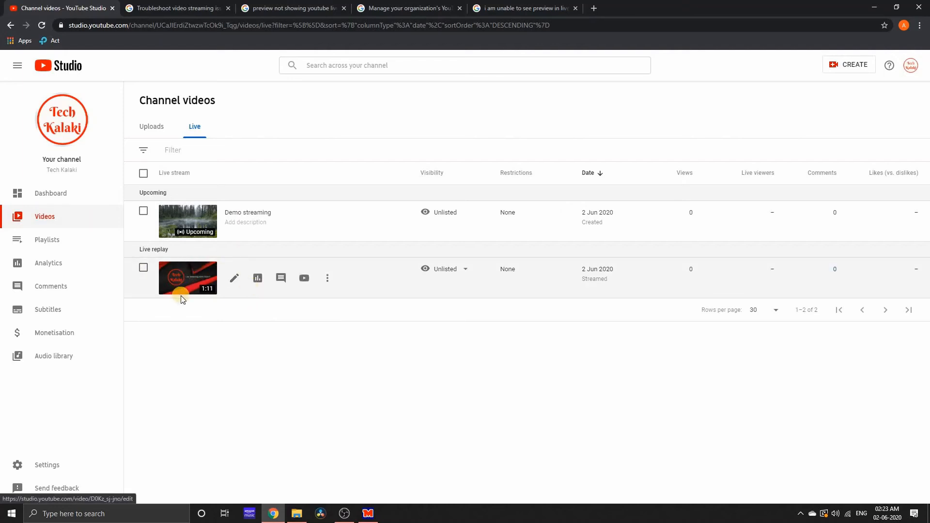
# Open the 1:11 Demo streaming live replay on YouTube and skip through the recording from the start screen to the end of the gameplay
pyautogui.click(303, 281)
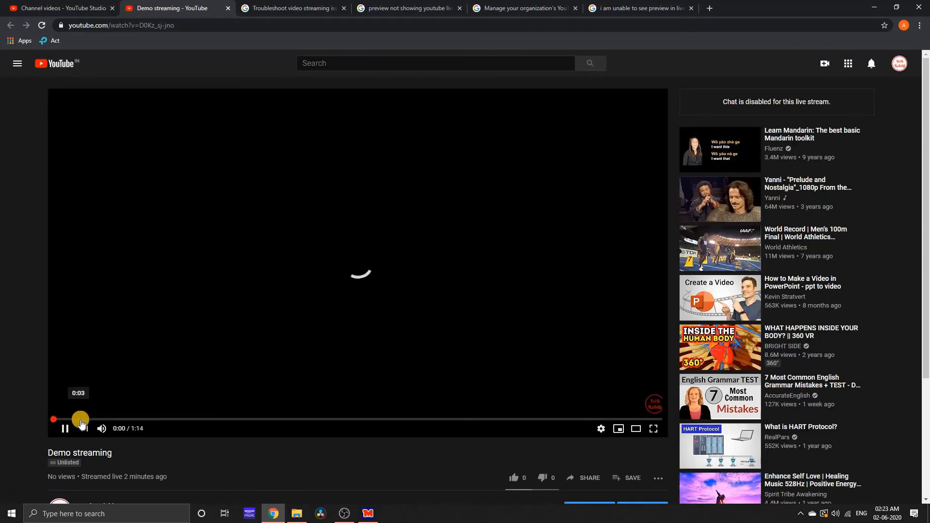
pyautogui.click(81, 420)
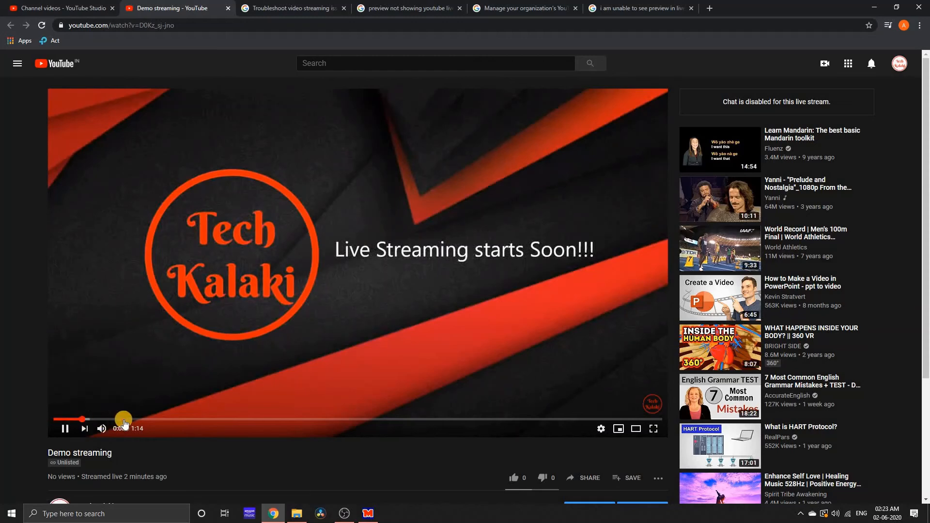
pyautogui.click(123, 420)
pyautogui.click(160, 421)
pyautogui.click(330, 420)
pyautogui.click(358, 421)
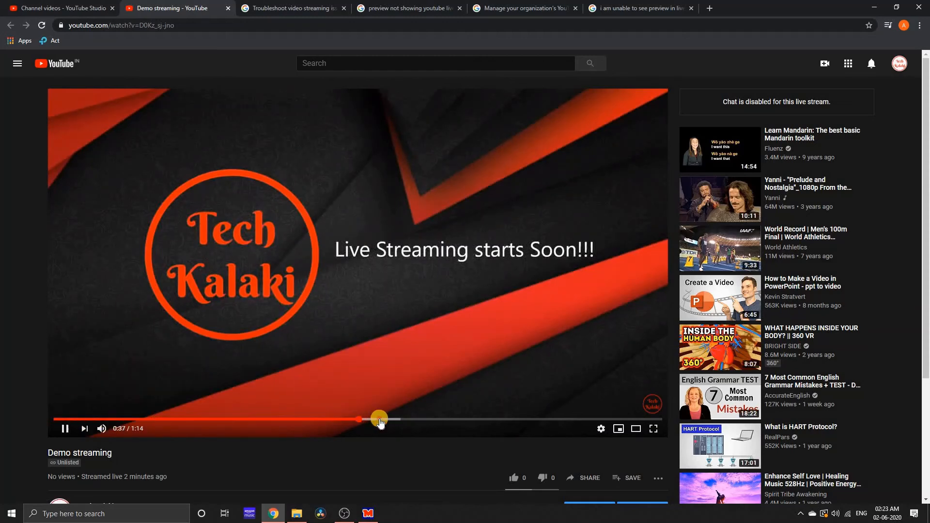
pyautogui.click(381, 421)
pyautogui.click(404, 421)
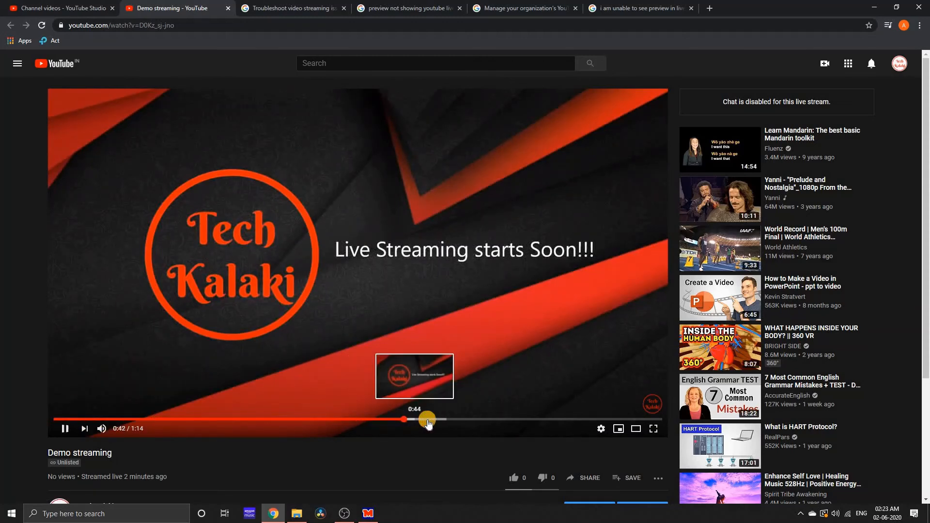
pyautogui.click(481, 420)
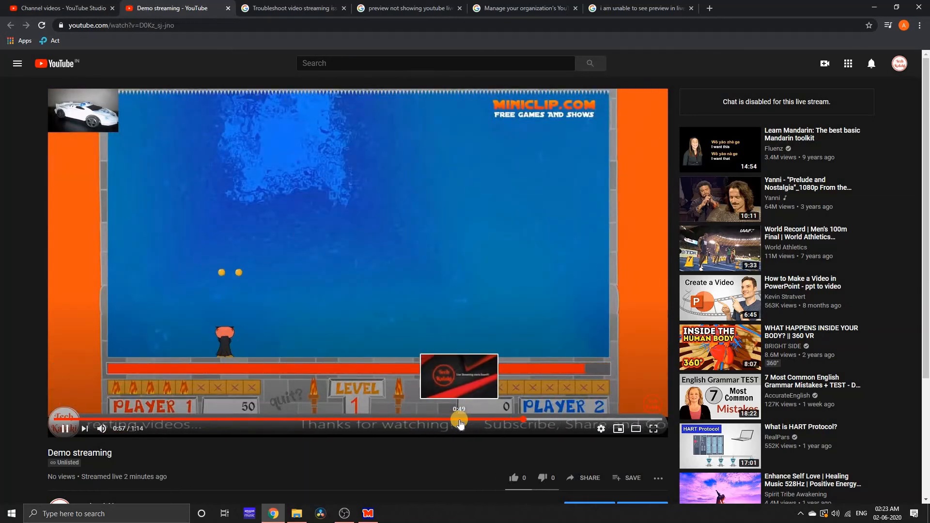
pyautogui.click(570, 419)
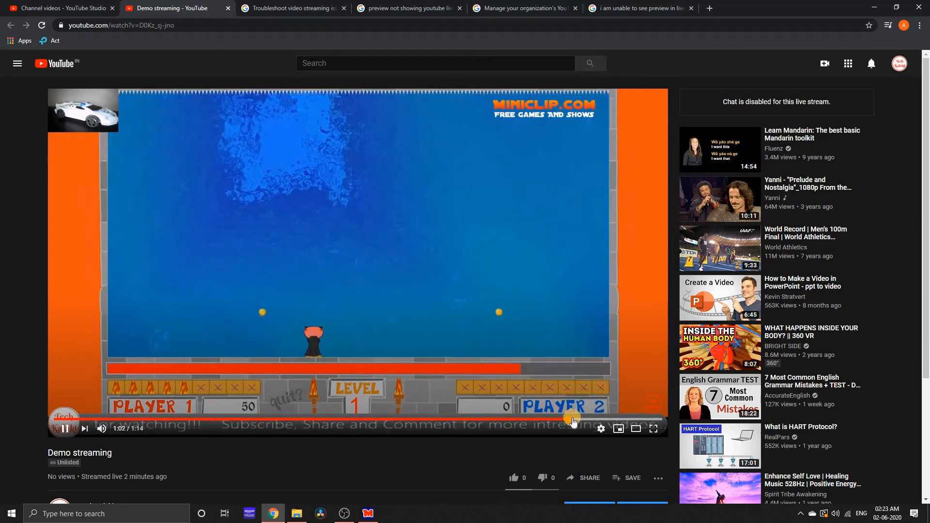
pyautogui.click(625, 419)
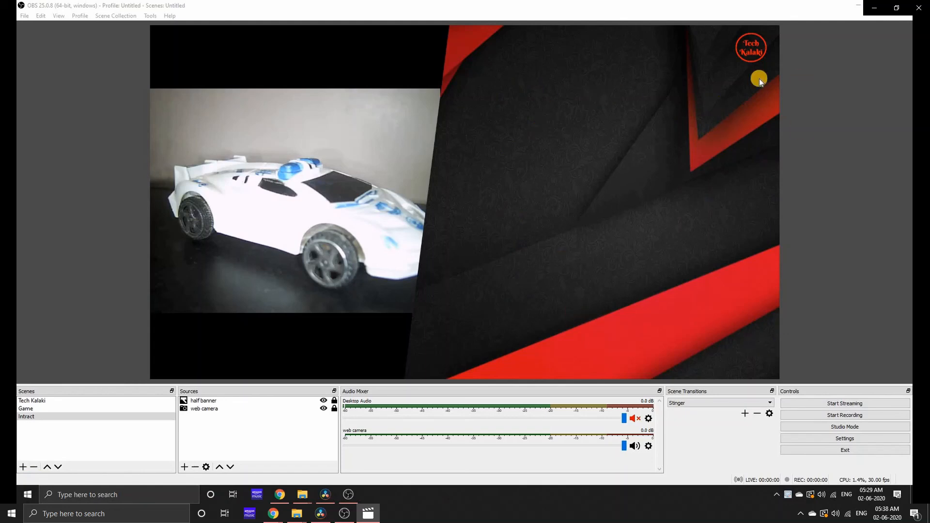
# Switch to Chrome, pop out the live chat from the Live Dashboard, copy the chat window's URL and minimise that window
pyautogui.click(279, 493)
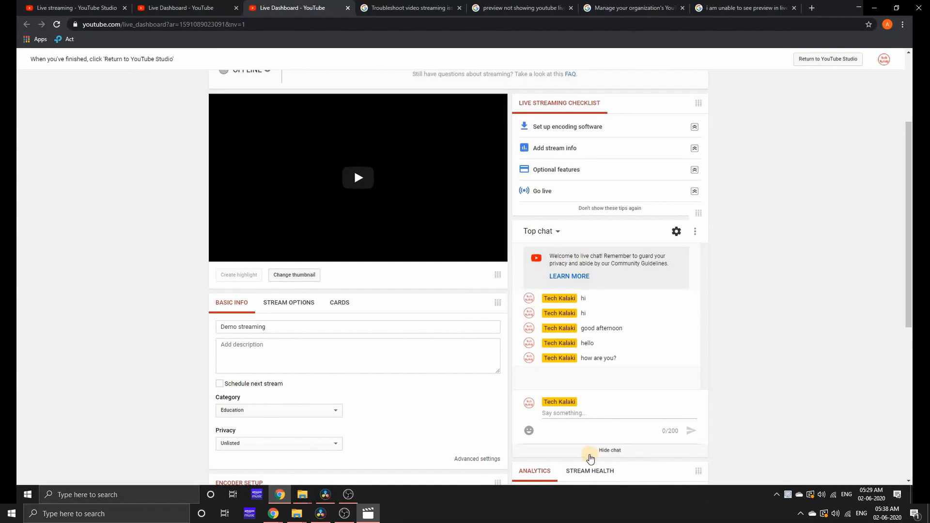
pyautogui.click(695, 235)
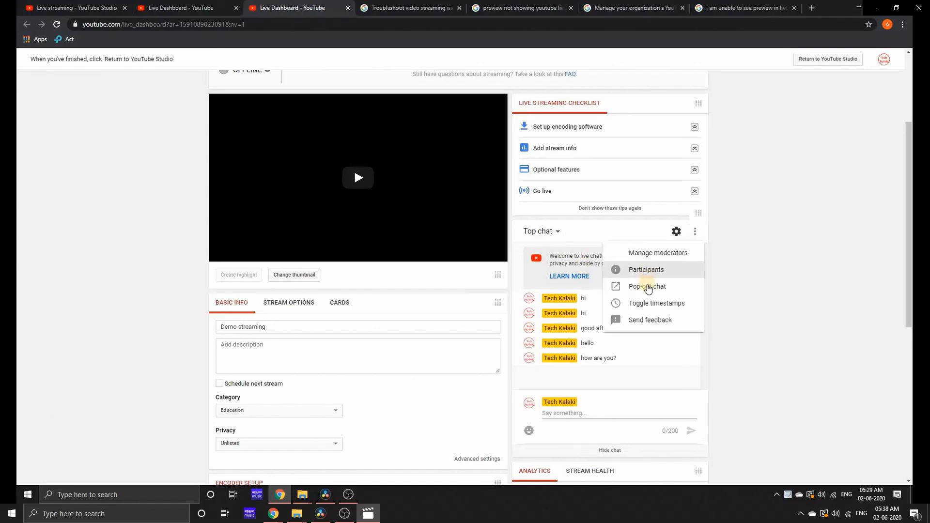
pyautogui.click(649, 288)
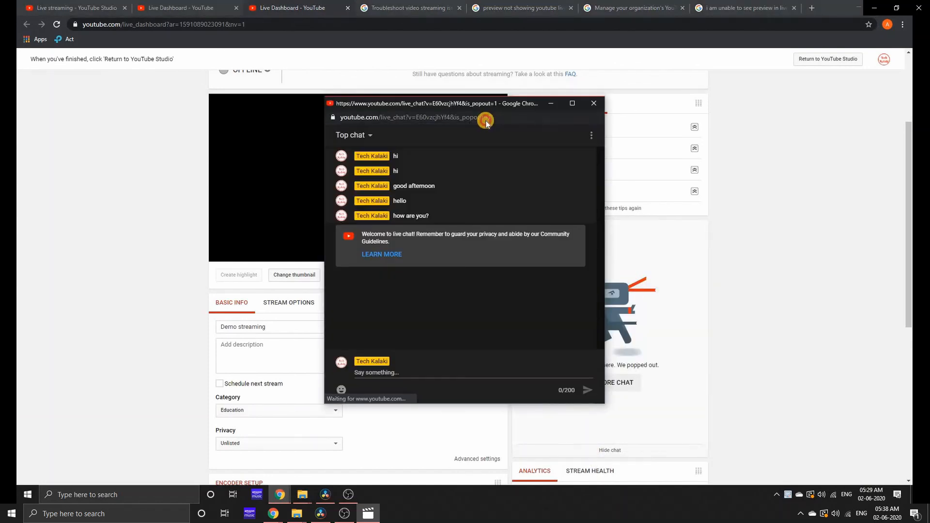
pyautogui.click(486, 121)
pyautogui.hotkey('ctrl', 'c')
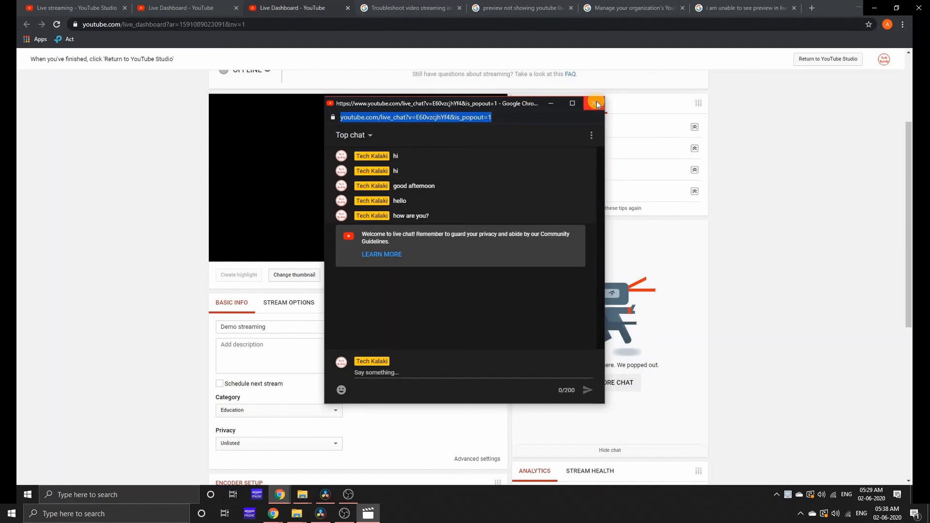
pyautogui.click(552, 108)
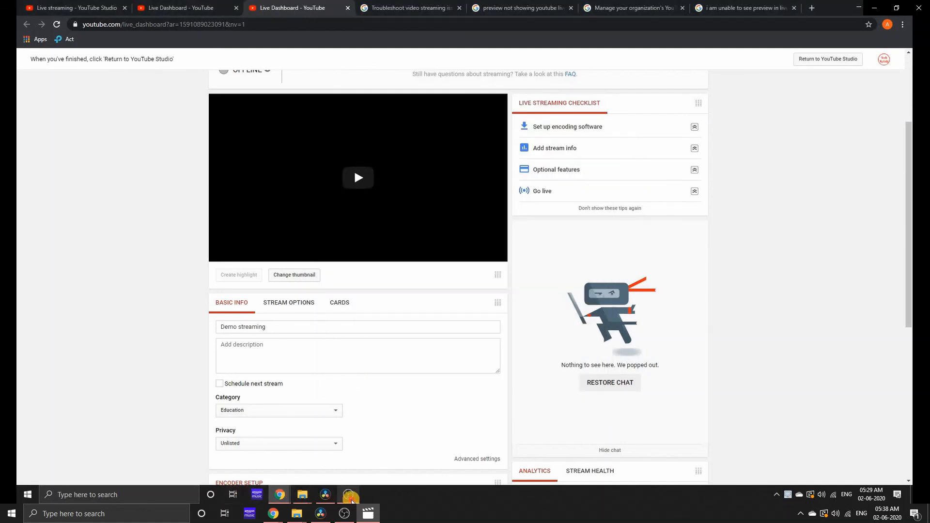
# Return to OBS and add a new Browser source named chat to the Intract scene
pyautogui.click(348, 494)
pyautogui.click(187, 467)
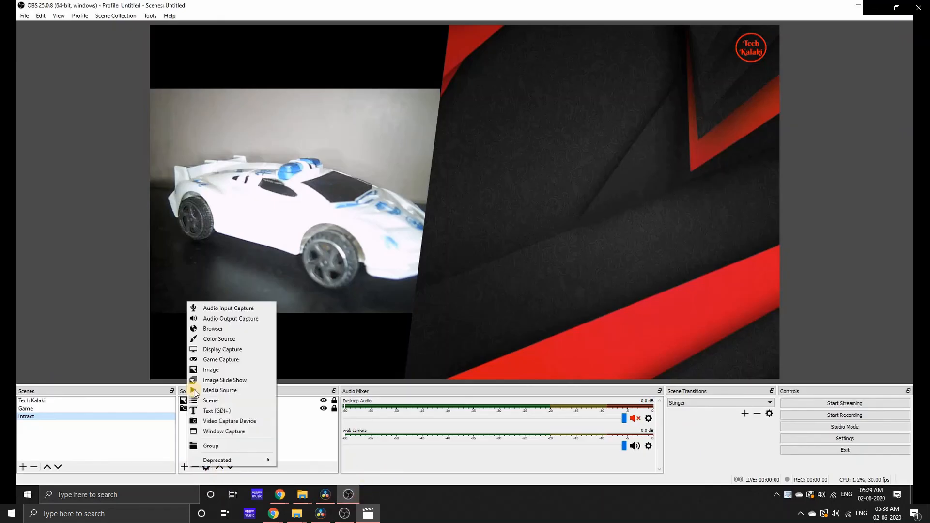
pyautogui.click(204, 326)
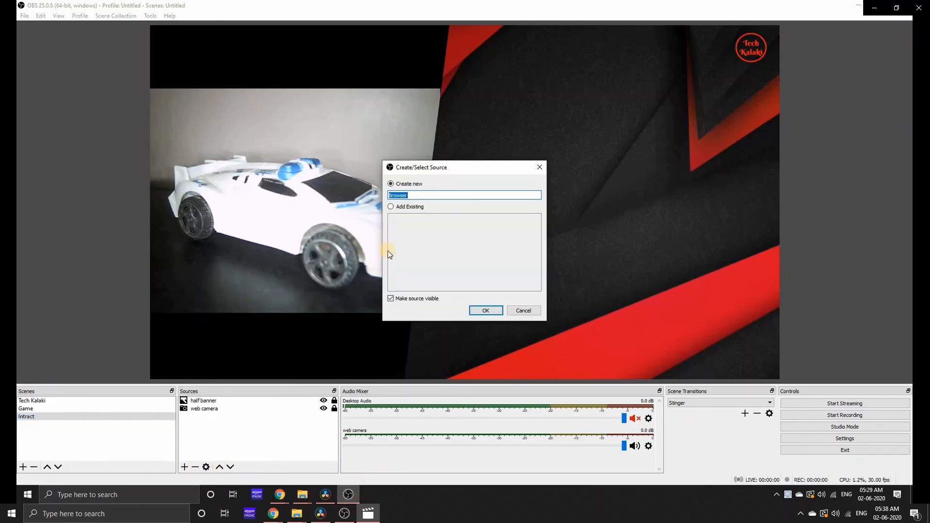
pyautogui.write('chat')
pyautogui.click(486, 311)
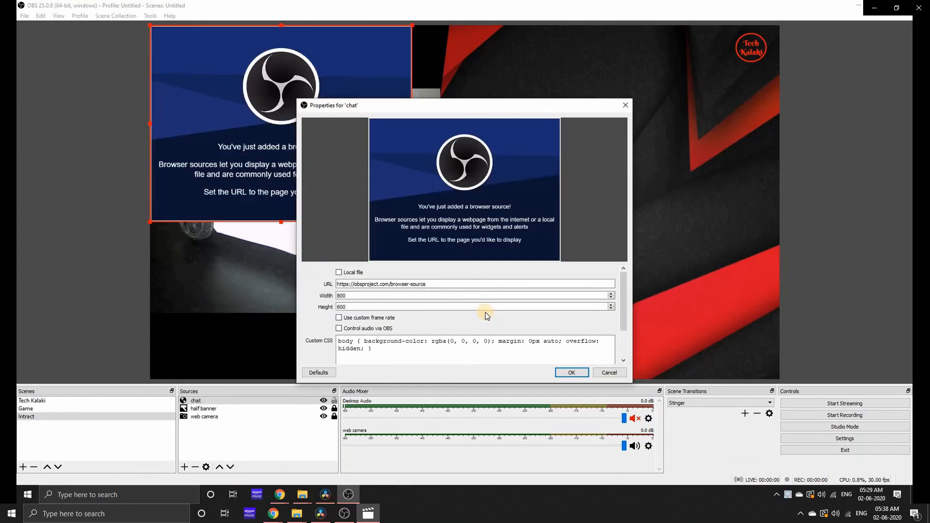
# Set the chat source's URL to the copied live chat address, move it onto the half banner and stretch it downward to fill the space
pyautogui.moveTo(431, 284); pyautogui.dragTo(229, 269)
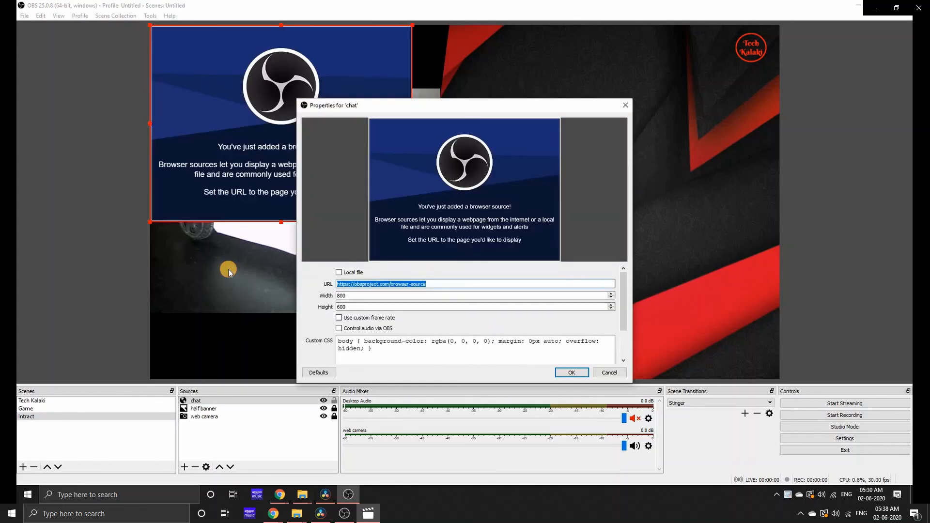
pyautogui.hotkey('ctrl', 'v')
pyautogui.click(571, 372)
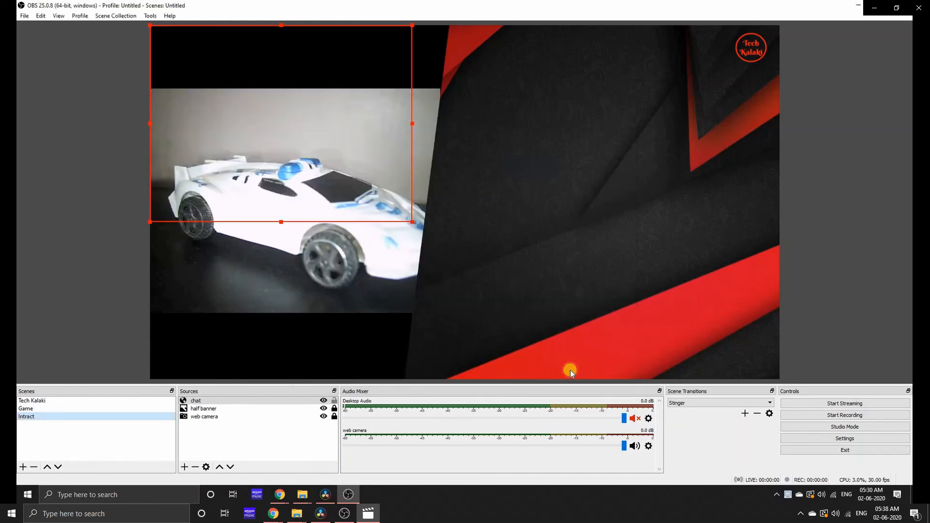
pyautogui.moveTo(238, 30); pyautogui.dragTo(562, 77)
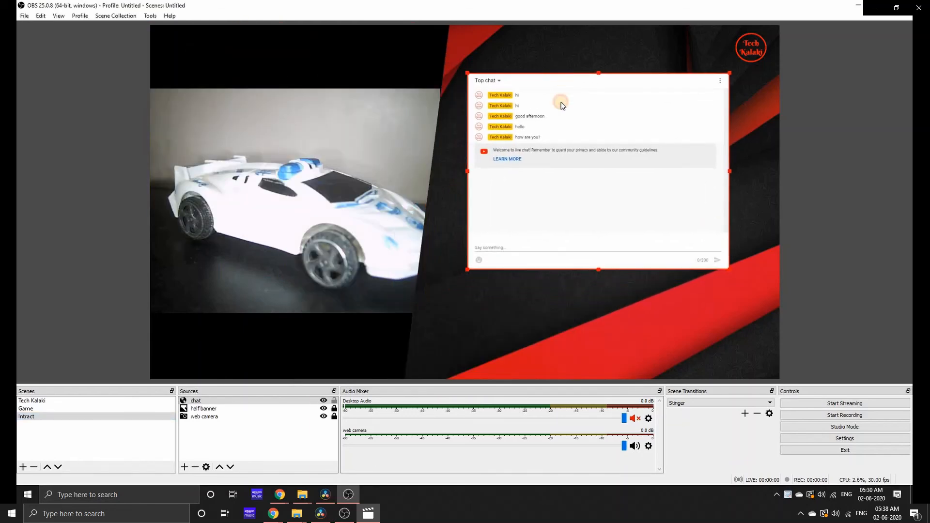
pyautogui.moveTo(603, 267); pyautogui.dragTo(597, 347)
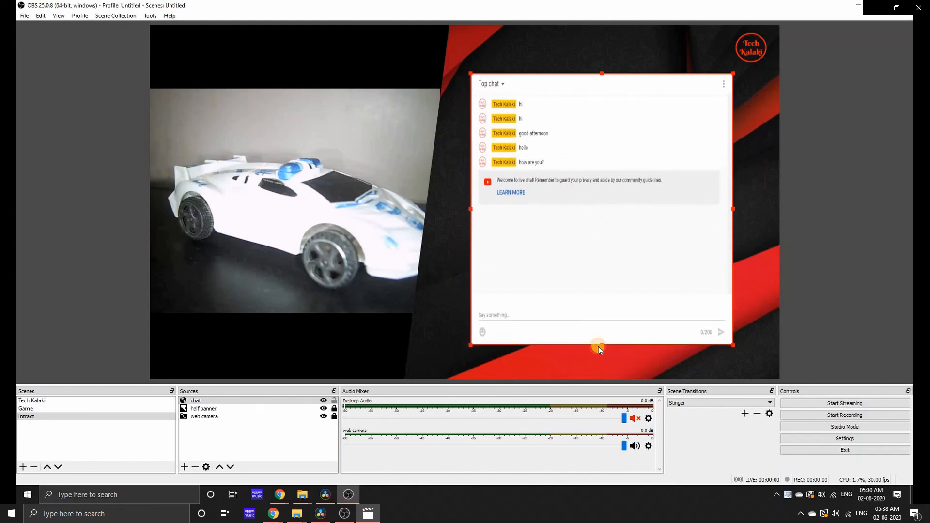
# Bring back the popped-out chat window beside the chat overlay, send the messages "hello" and "hi", and minimise it
pyautogui.moveTo(280, 495)
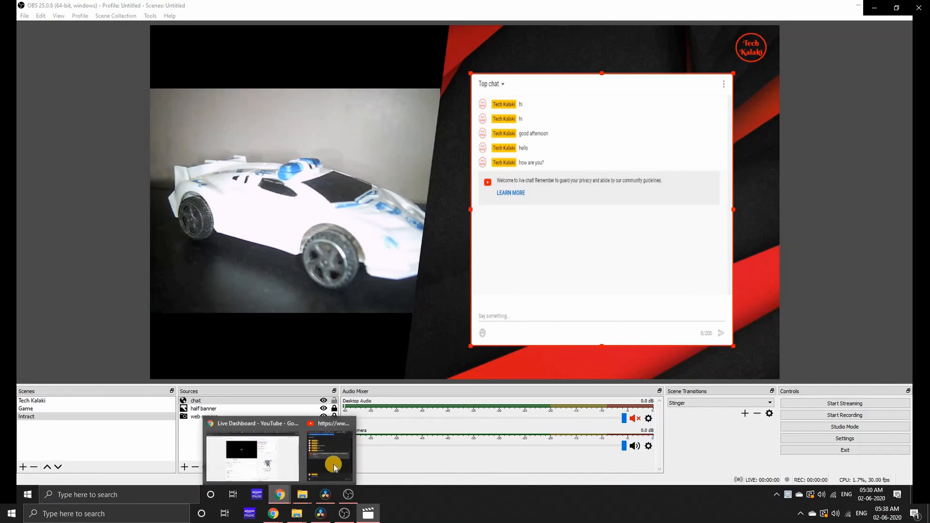
pyautogui.click(333, 464)
pyautogui.moveTo(473, 98); pyautogui.dragTo(279, 103)
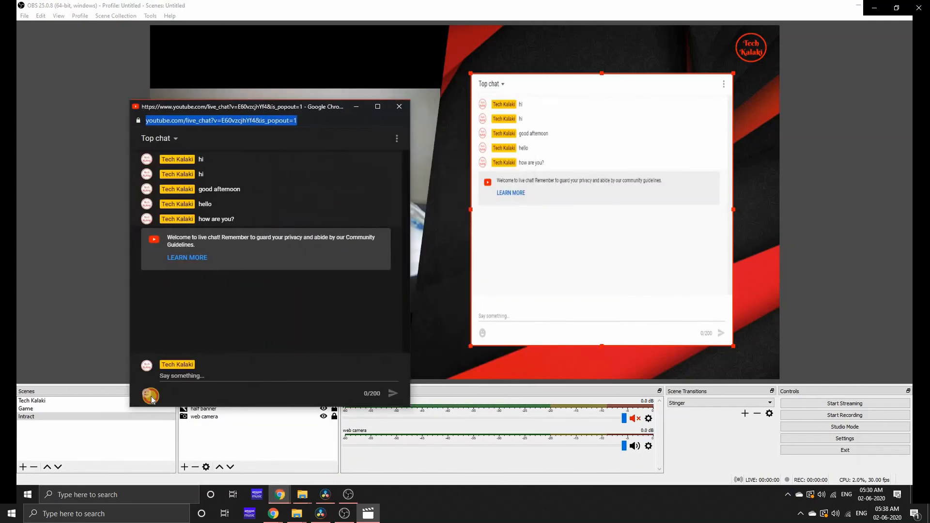
pyautogui.click(192, 378)
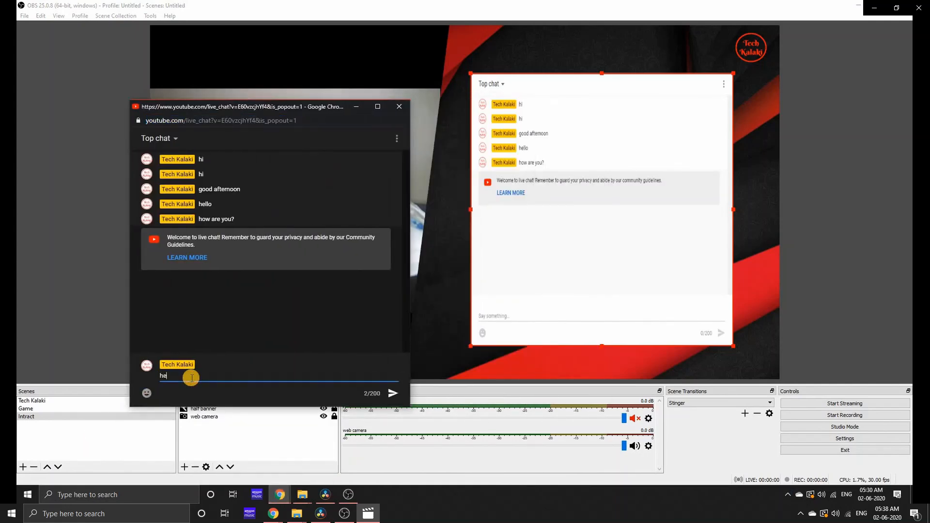
pyautogui.write('hello')
pyautogui.press('Return')
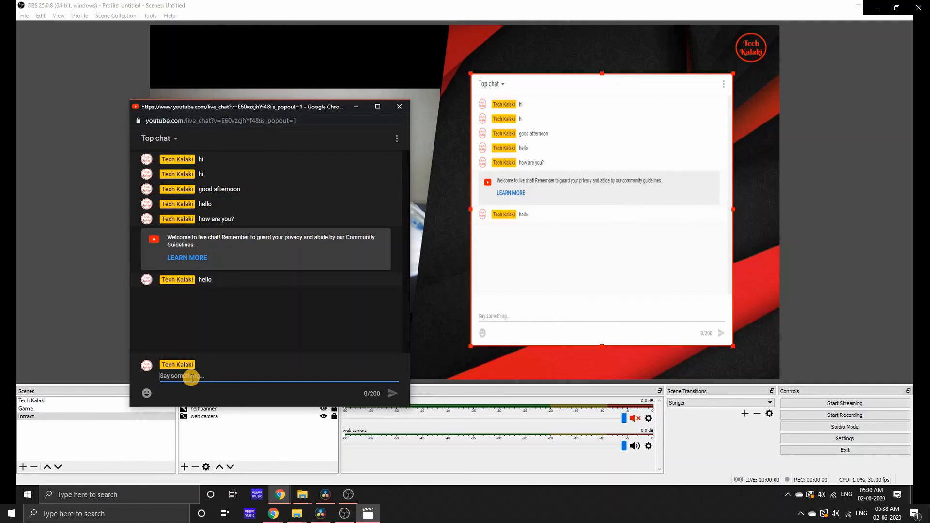
pyautogui.write('hi')
pyautogui.press('Return')
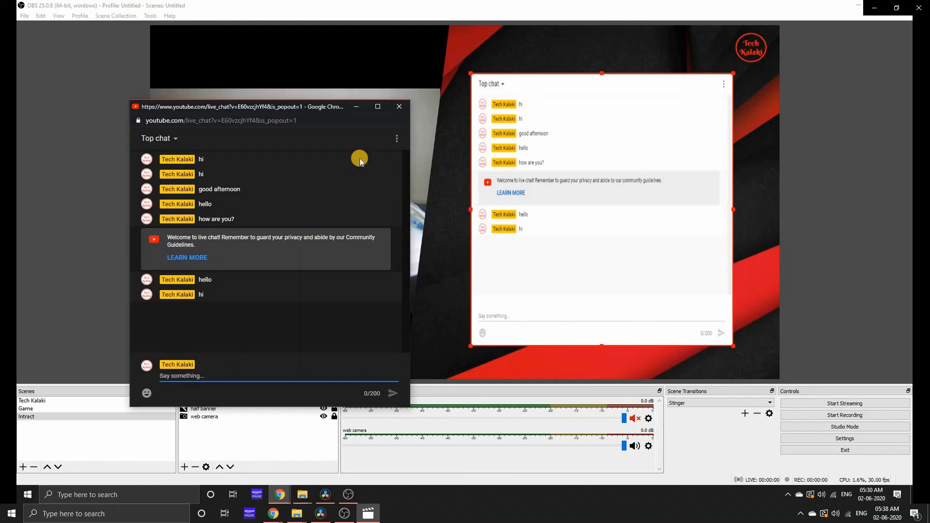
pyautogui.click(356, 106)
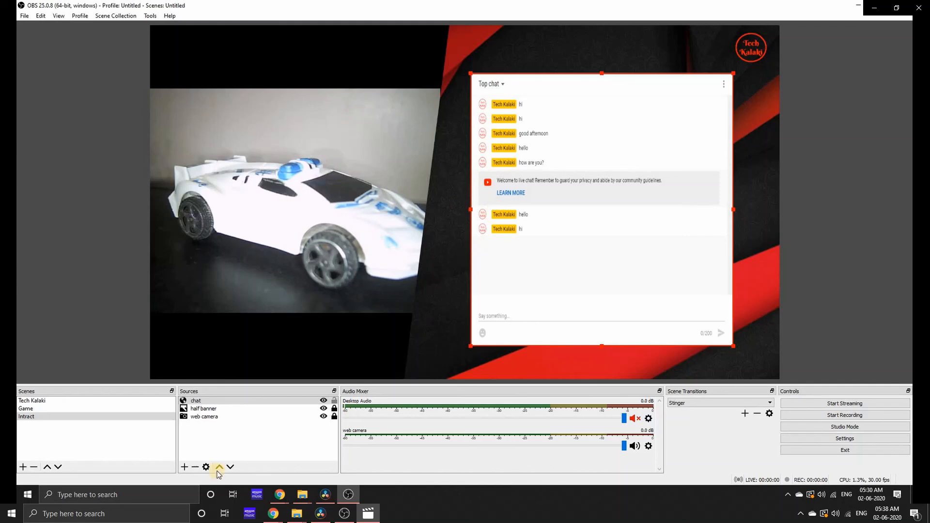